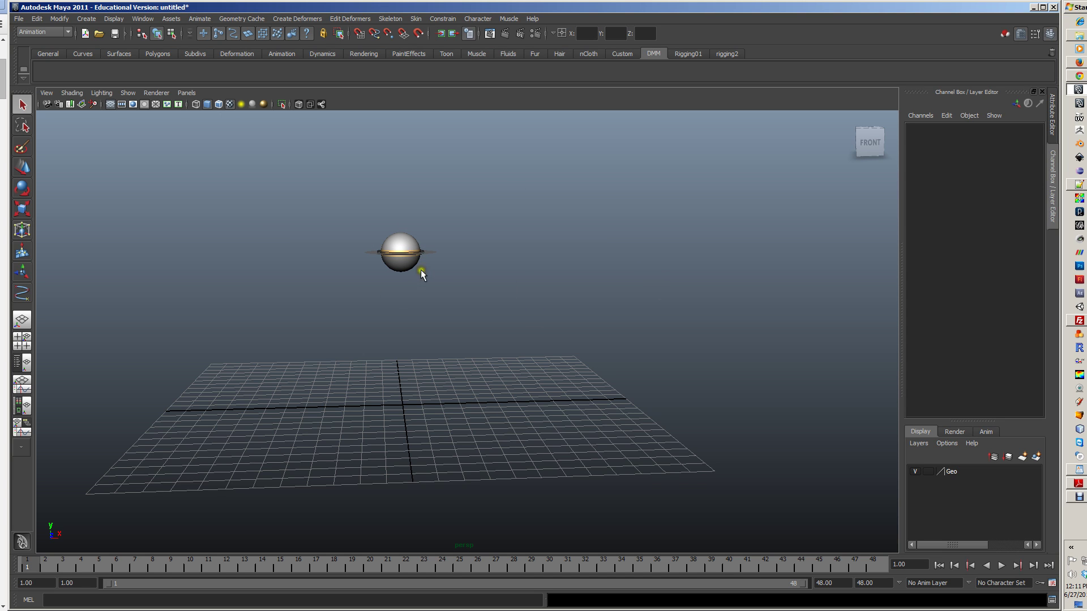
- Inspect the ball rig's Main_CTRL and Squash_CTRL controls and their channels
mouse_move(503, 296)
alt+mouse_down()
mouse_move(514, 306)
mouse_move(496, 292)
alt+mouse_up()
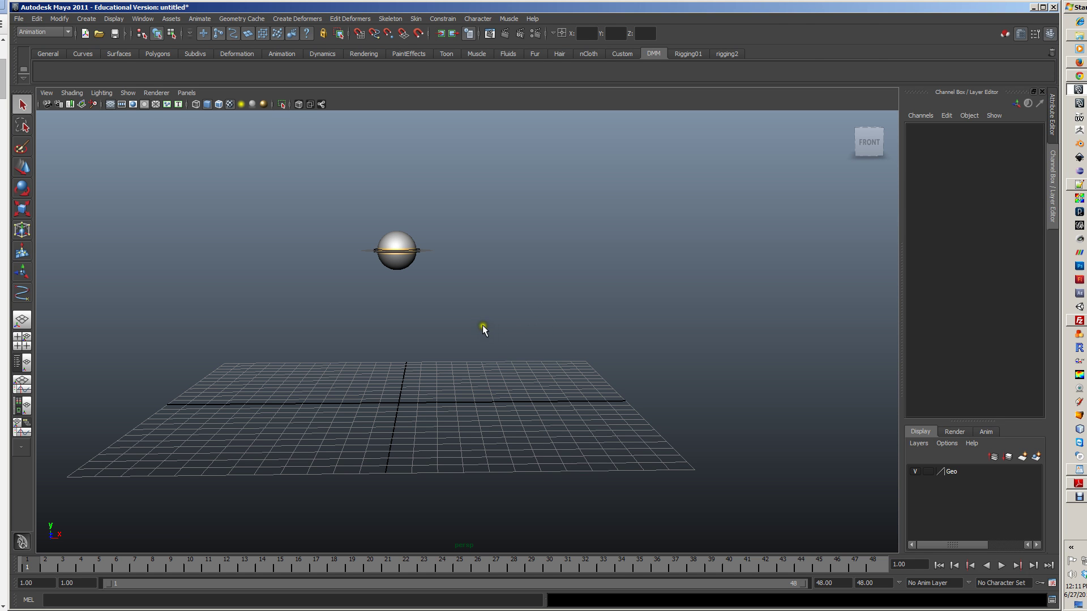
alt+right_drag(379, 297, 456, 338)
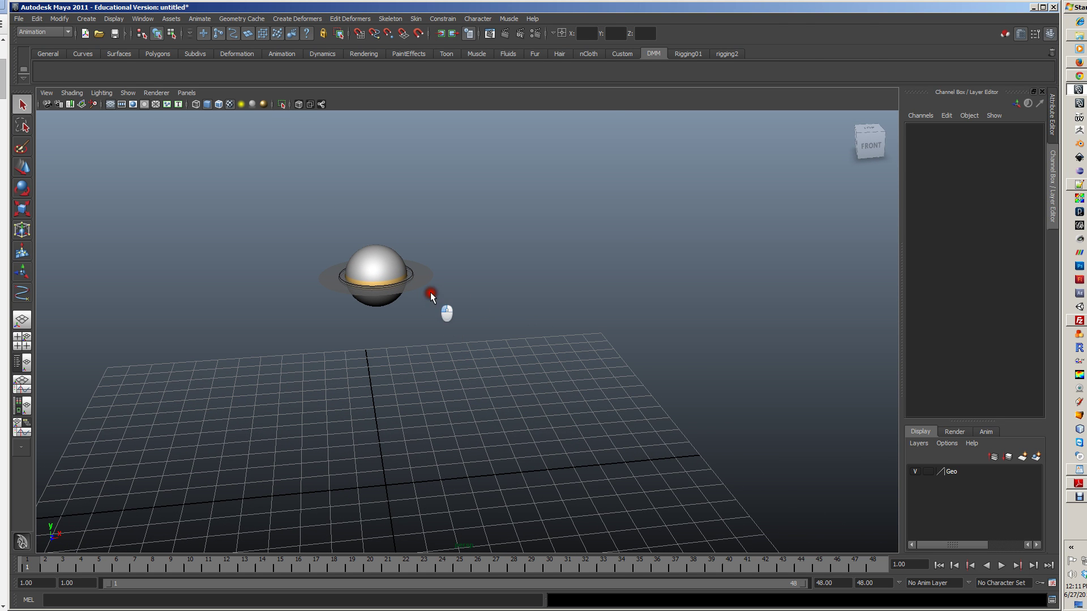
click(424, 286)
mouse_move(424, 289)
alt+right_down()
mouse_move(575, 357)
mouse_move(432, 281)
alt+right_up()
click(419, 271)
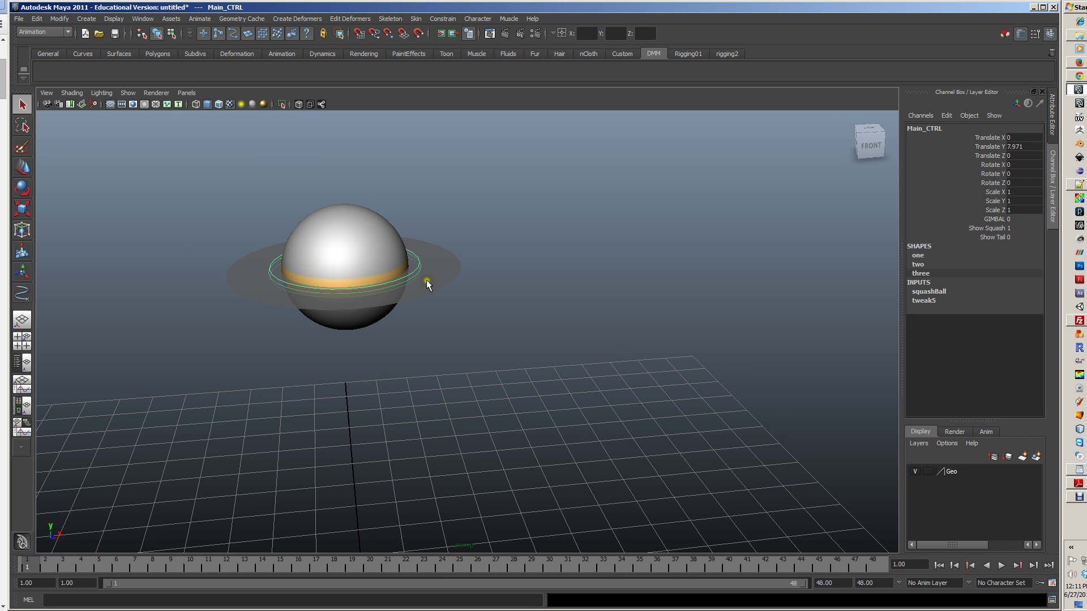
alt+drag(519, 284, 517, 279)
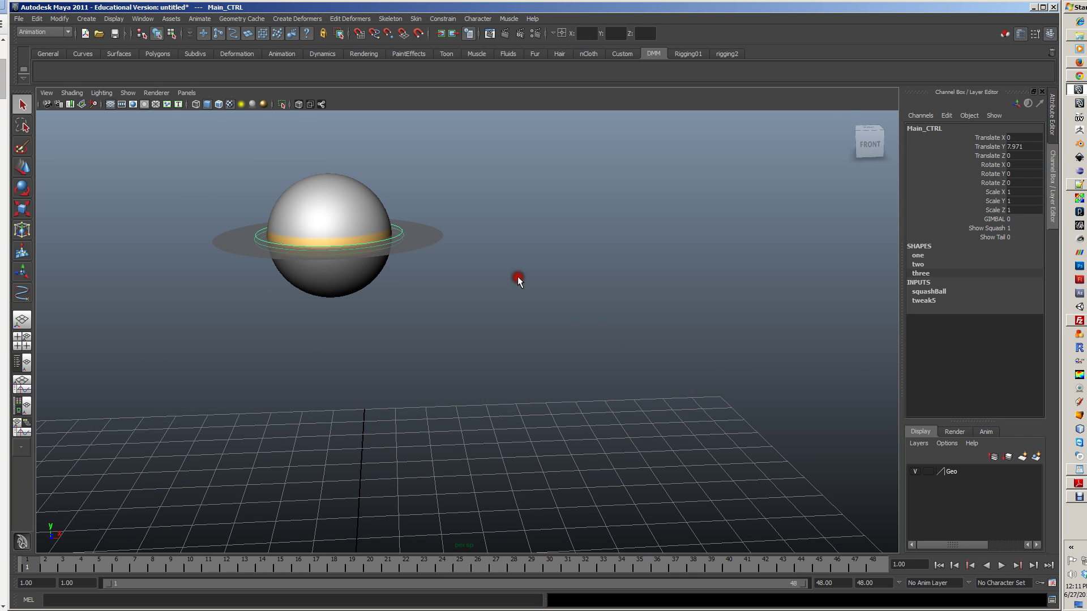
click(348, 174)
click(434, 241)
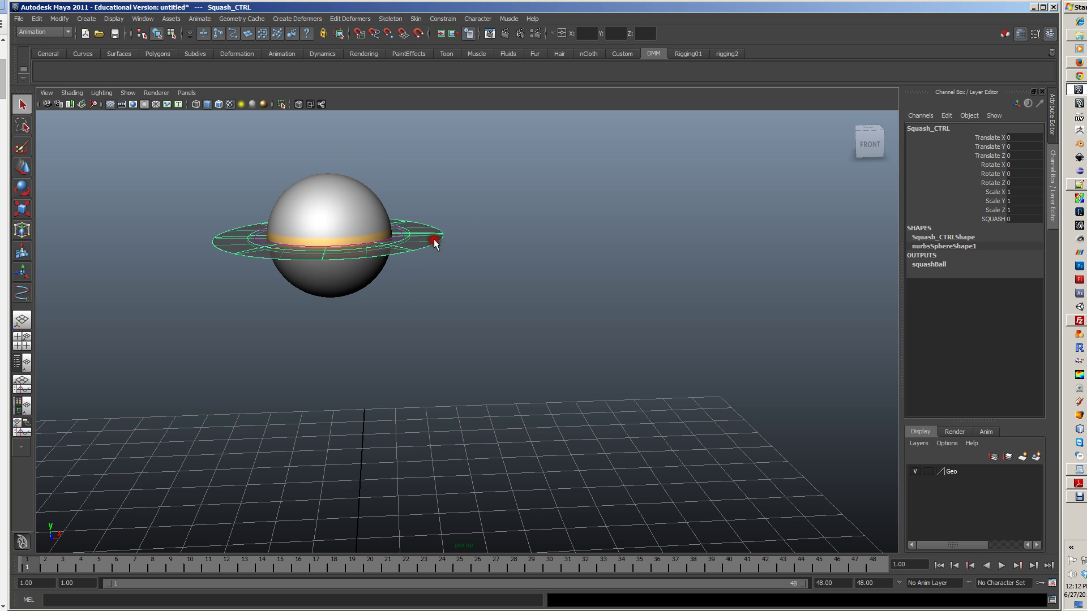
alt+right_drag(468, 286, 459, 254)
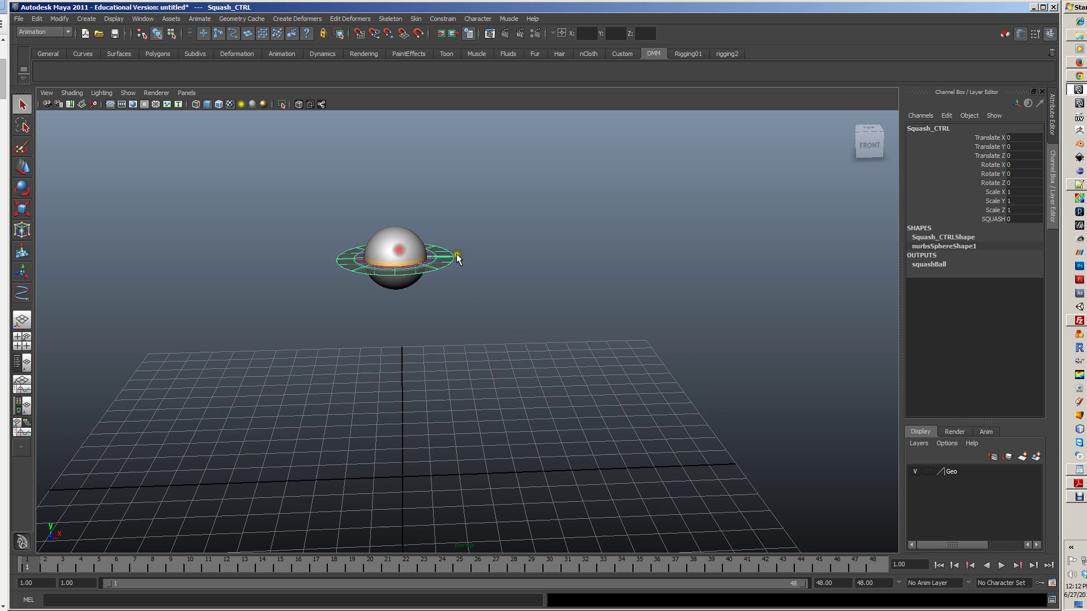
click(401, 221)
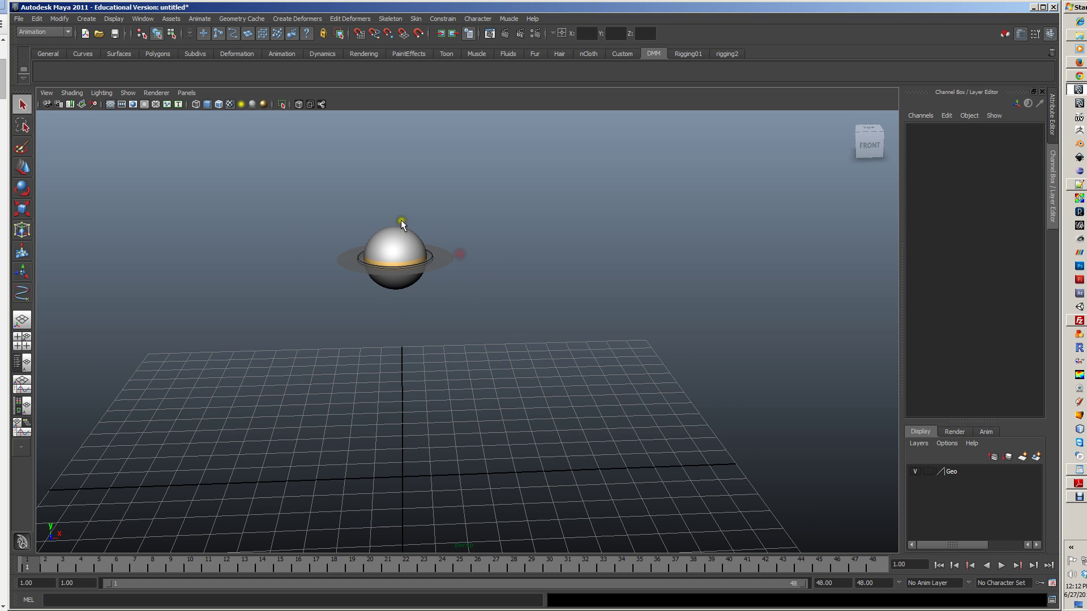
click(441, 264)
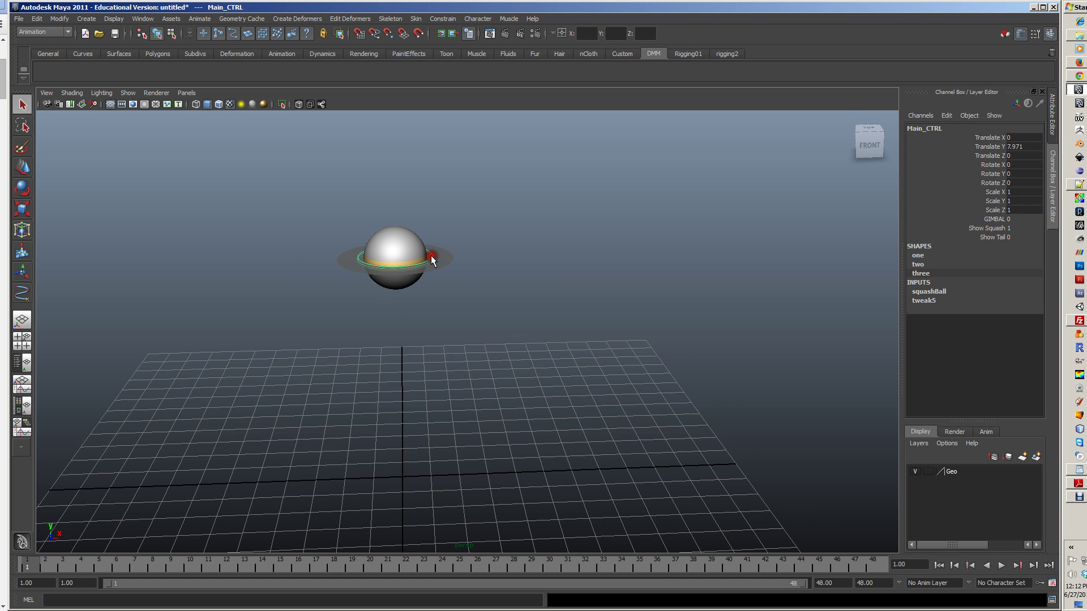
click(480, 256)
alt+drag(480, 255, 355, 234)
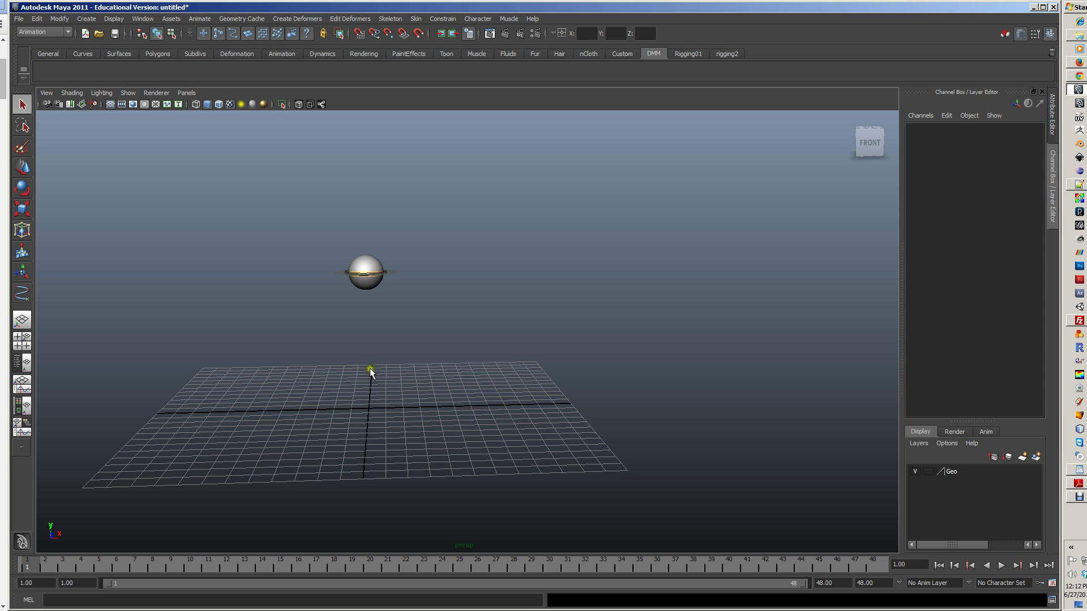
- In the front view, start an EP curve that falls from the ball's upper left to the ground line at the origin
key(space)
click(230, 463)
key(space)
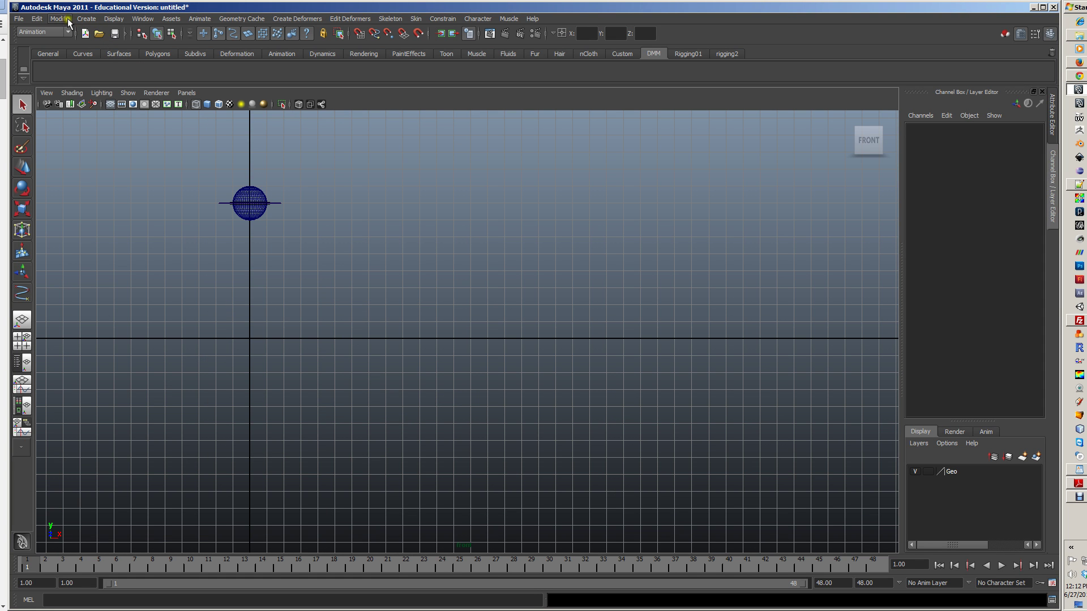
click(85, 19)
click(100, 113)
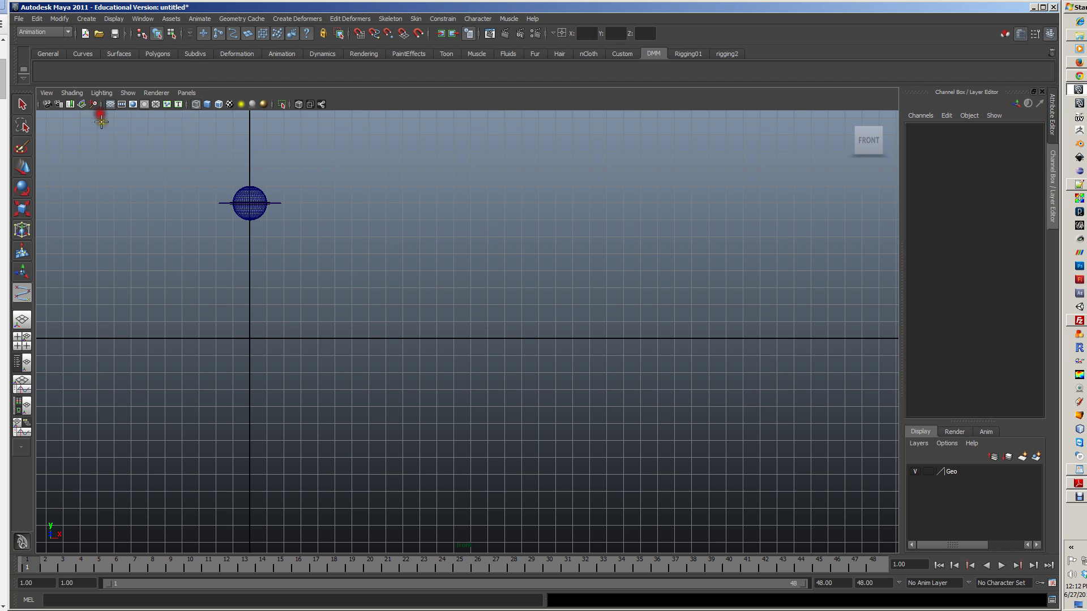
alt+middle_drag(235, 212, 254, 221)
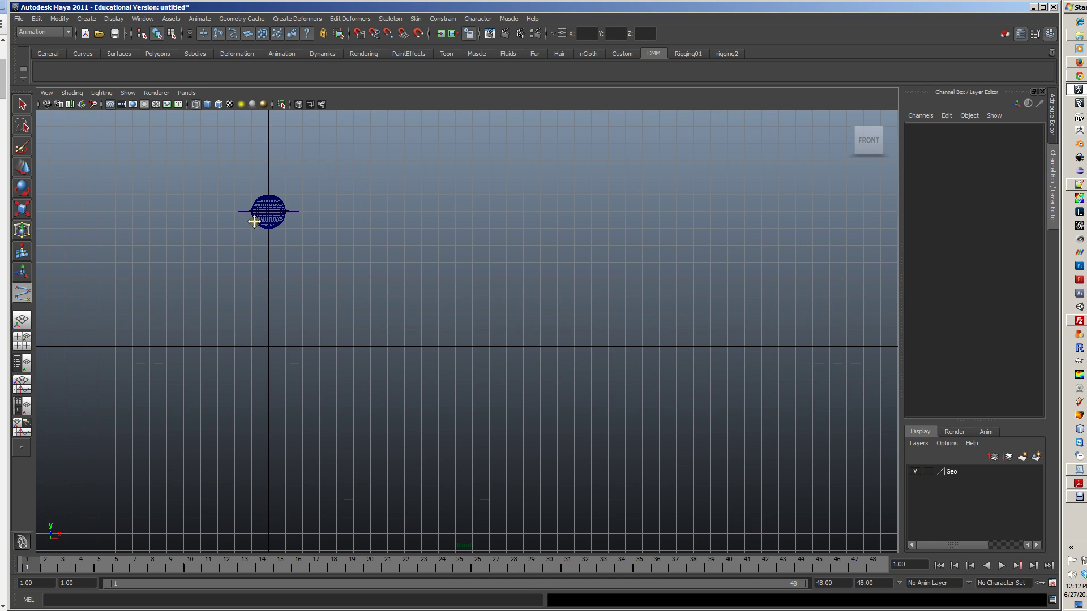
click(201, 194)
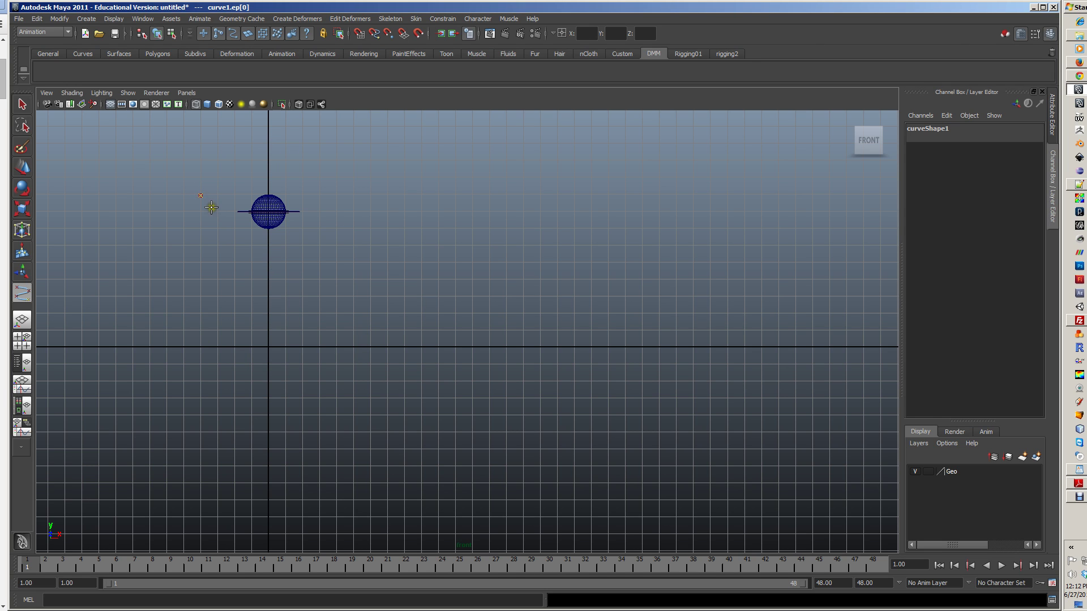
click(235, 252)
click(258, 308)
click(268, 347)
click(268, 347)
click(294, 321)
click(363, 264)
click(394, 268)
key(BackSpace)
key(BackSpace)
click(290, 327)
click(332, 295)
click(373, 286)
key(BackSpace)
key(BackSpace)
click(353, 284)
click(388, 285)
key(BackSpace)
click(379, 274)
click(450, 289)
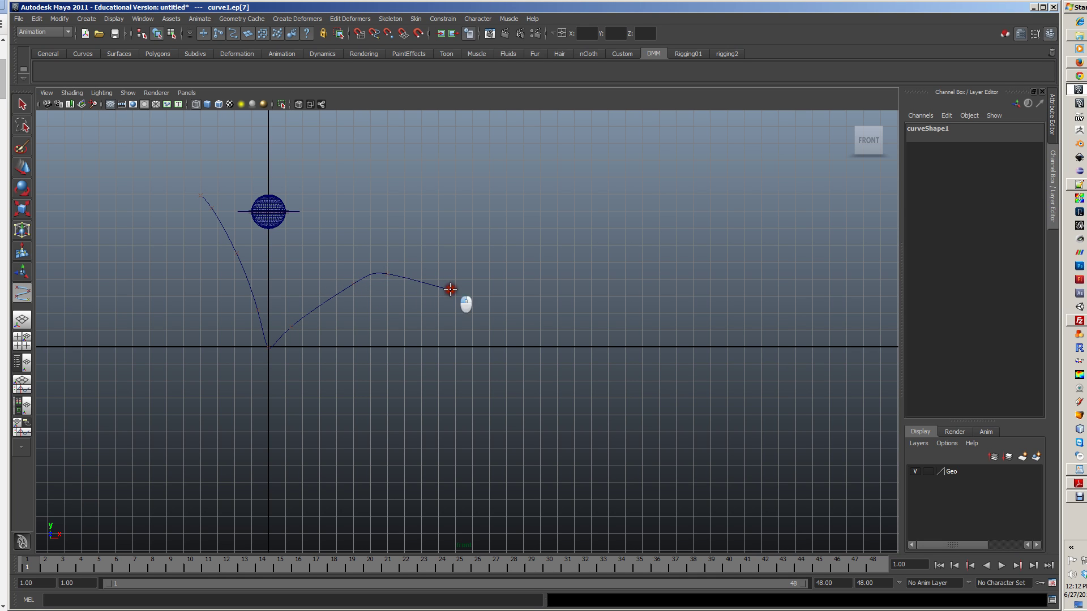
key(BackSpace)
key(BackSpace)
key(BackSpace)
- Continue the curve with a wide first bounce arc that lands back on the ground line
click(325, 305)
click(390, 274)
click(442, 282)
click(470, 304)
click(498, 345)
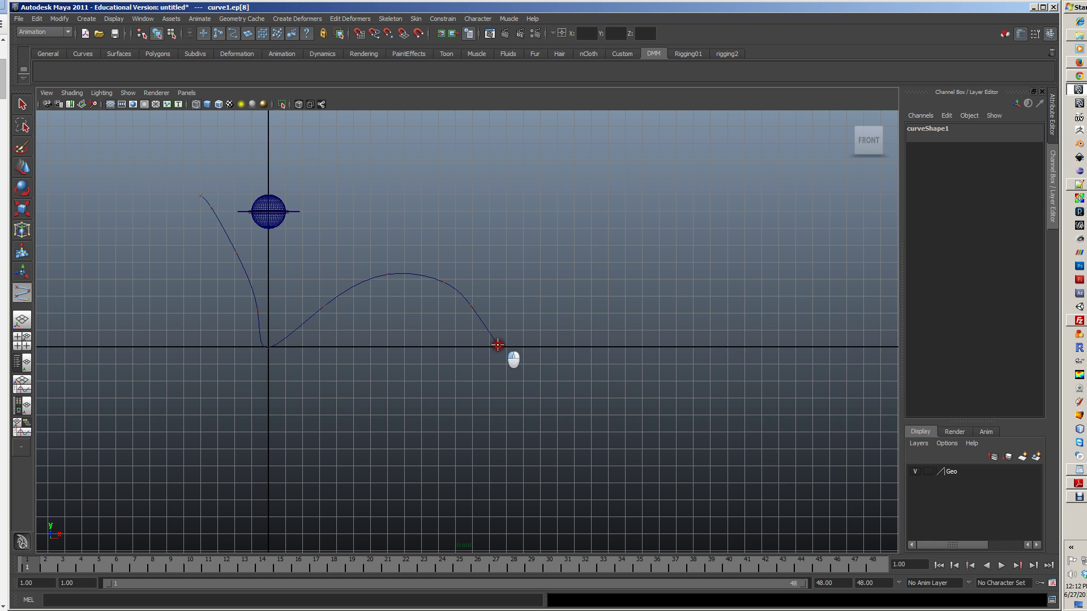
- Extend the curve with a smaller second bounce that returns to the ground line
click(534, 321)
click(570, 309)
click(601, 306)
click(613, 317)
key(BackSpace)
key(BackSpace)
click(599, 326)
click(628, 335)
- Add a lower third bounce and a short final rise, and finish the curve
click(662, 321)
click(671, 327)
click(684, 337)
click(693, 346)
click(709, 339)
click(717, 338)
click(726, 337)
key(z)
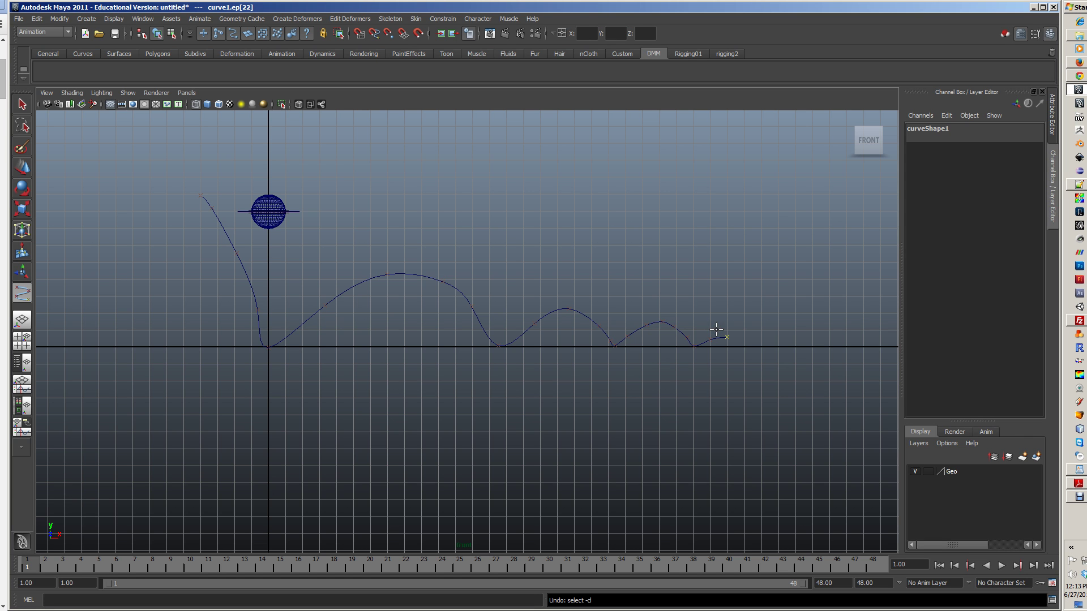
key(Return)
- Adjust the control vertex at the curve's first ground contact with the Move tool, and leave component mode
alt+right_drag(679, 305, 509, 315)
right_drag(335, 318, 293, 311)
drag(264, 344, 321, 369)
key(w)
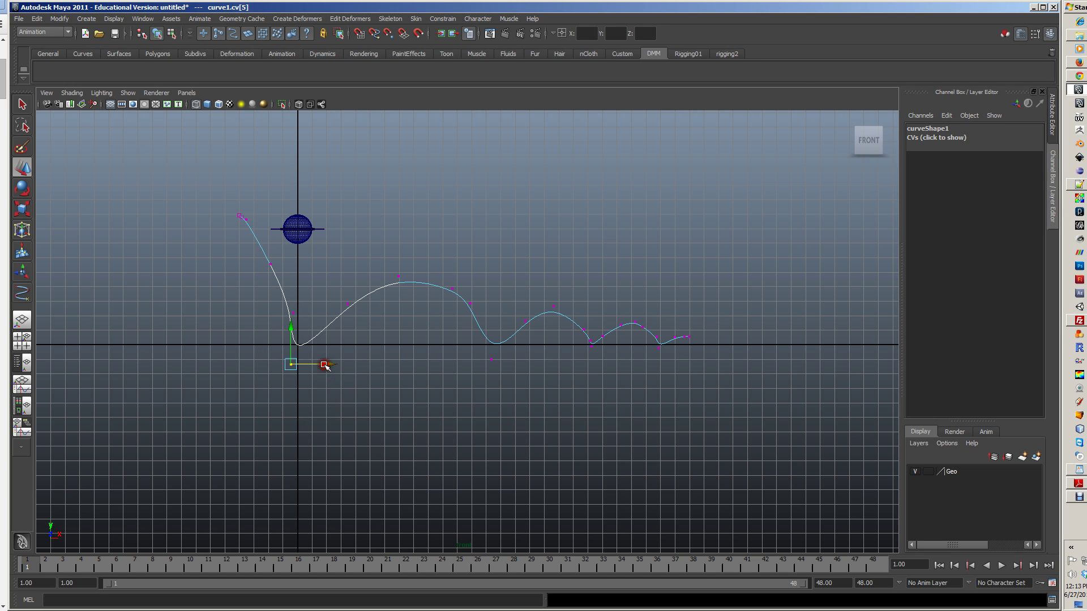
click(382, 229)
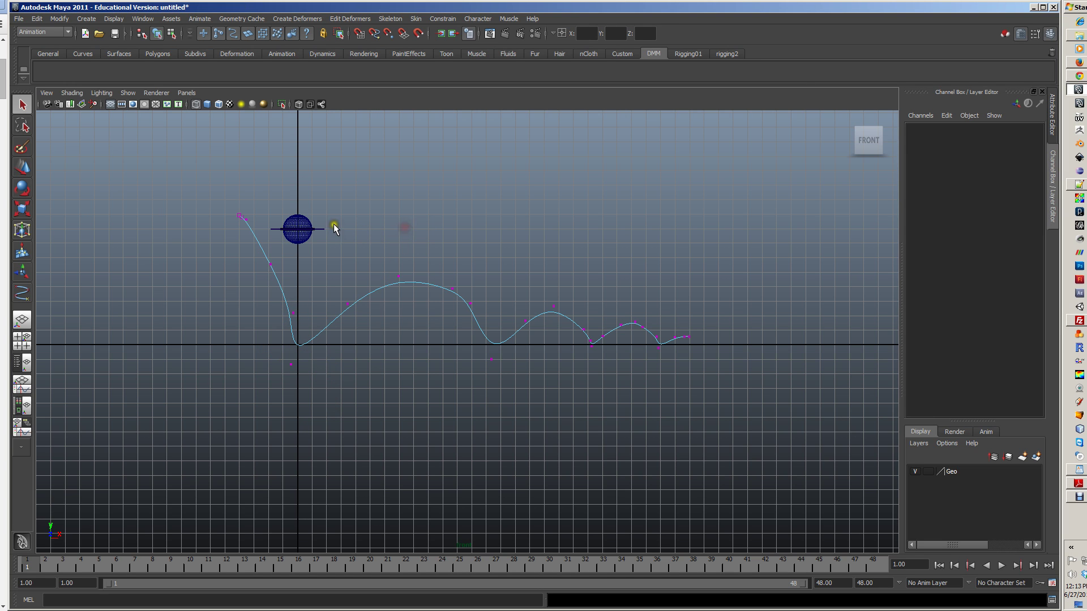
click(333, 229)
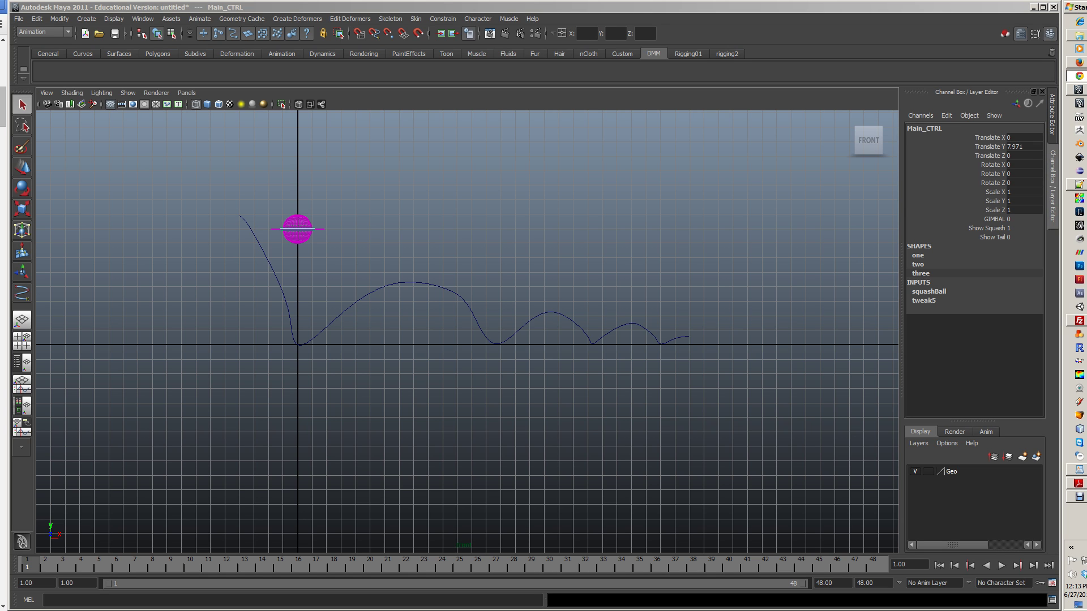
click(335, 327)
click(517, 233)
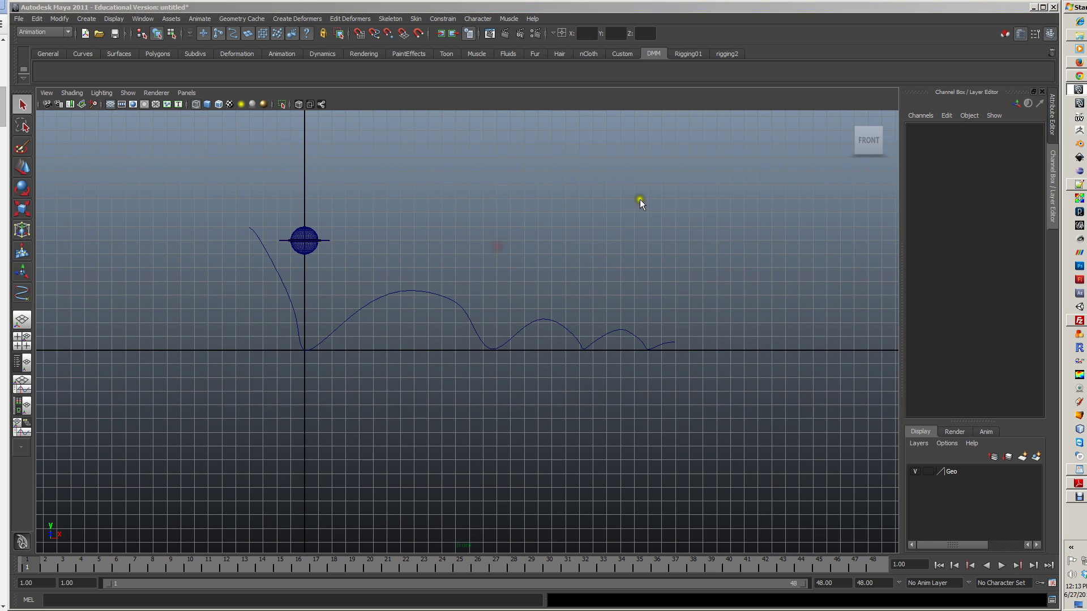
- Move the ball's Main_CTRL onto the start of the path curve, at about Translate X -3.5 and Translate Y 8.642
key(space)
key(space)
alt+drag(594, 247, 335, 284)
alt+right_drag(334, 283, 398, 290)
click(300, 233)
alt+drag(359, 298, 357, 213)
key(w)
click(442, 213)
drag(315, 173, 313, 151)
mouse_move(350, 193)
mouse_down()
mouse_move(340, 193)
mouse_move(382, 213)
mouse_move(361, 186)
mouse_up()
alt+drag(422, 234, 400, 239)
key(space)
key(space)
scroll(395, 380, up, 3)
alt+middle_drag(309, 328, 396, 303)
scroll(394, 381, up, 5)
scroll(448, 306, up, 3)
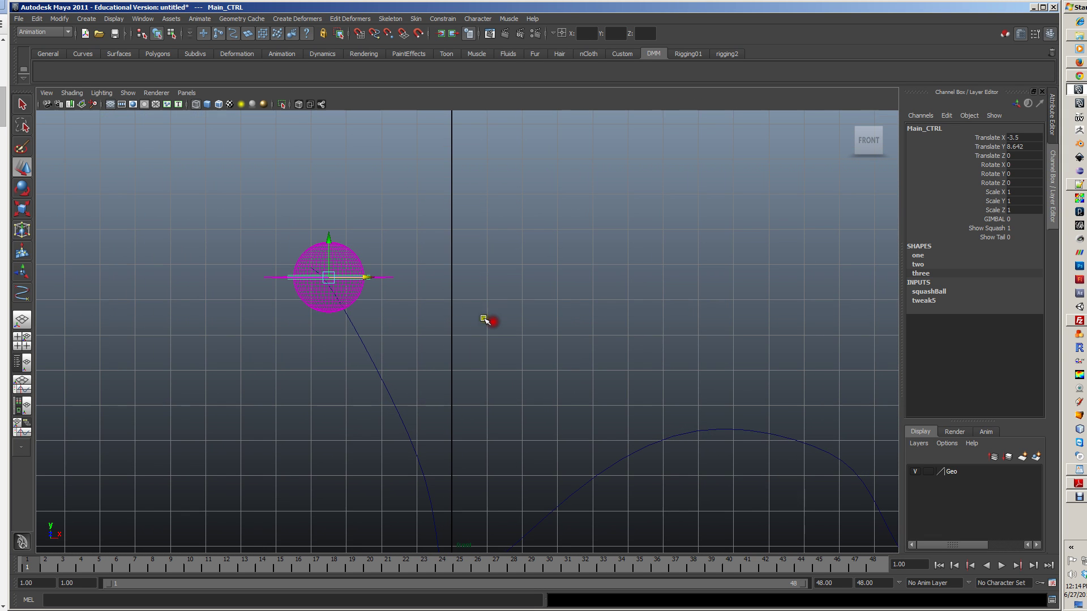
- Tilt Main_CTRL and Squash_CTRL together by about 19.7 degrees around Z to suit the path's direction
click(390, 278)
key(space)
key(space)
alt+drag(456, 233, 429, 224)
key(e)
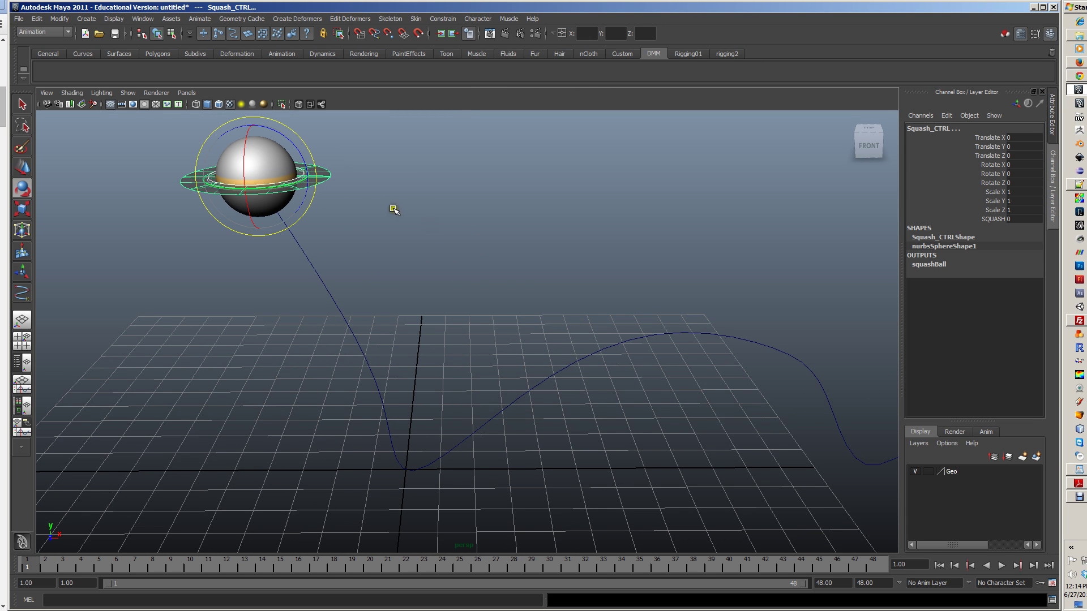
alt+middle_drag(398, 211, 437, 248)
drag(333, 181, 317, 179)
alt+drag(468, 279, 444, 281)
click(440, 281)
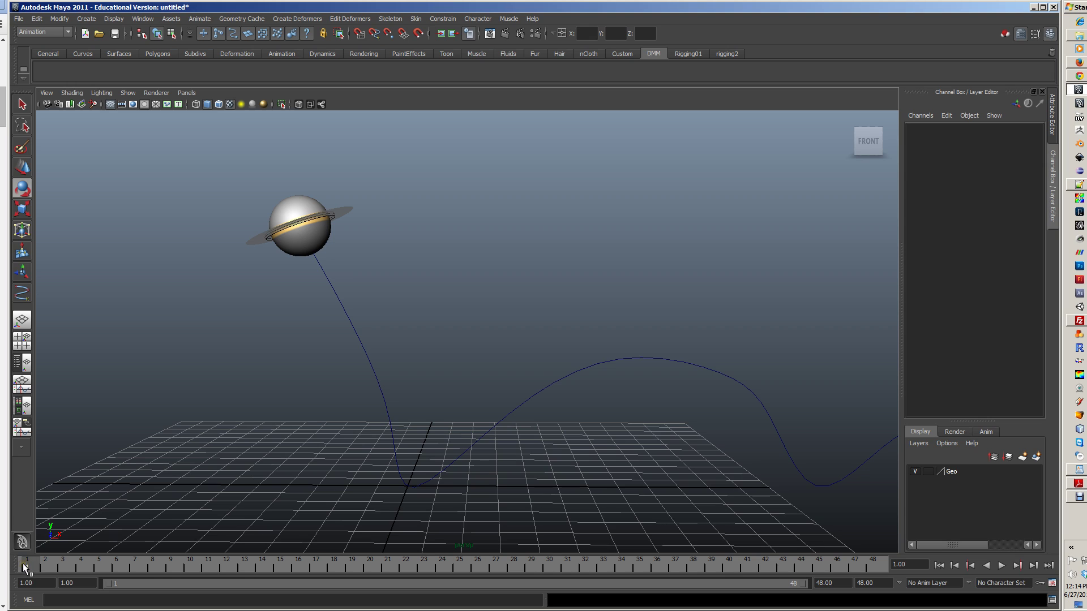
- Set a keyframe on Main_CTRL and Squash_CTRL at frame 1
key(q)
click(335, 217)
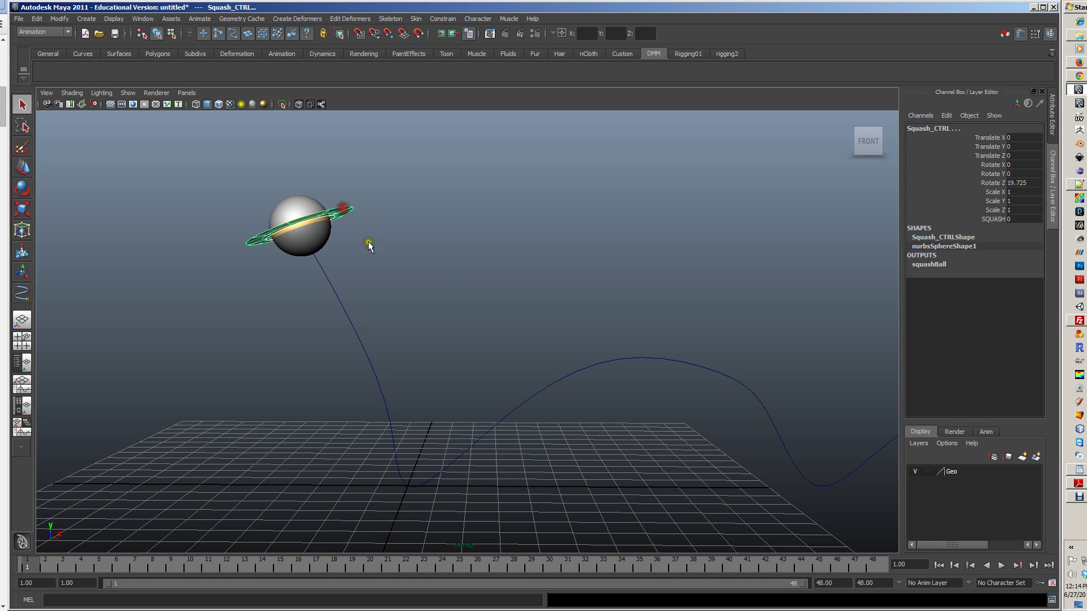
key(s)
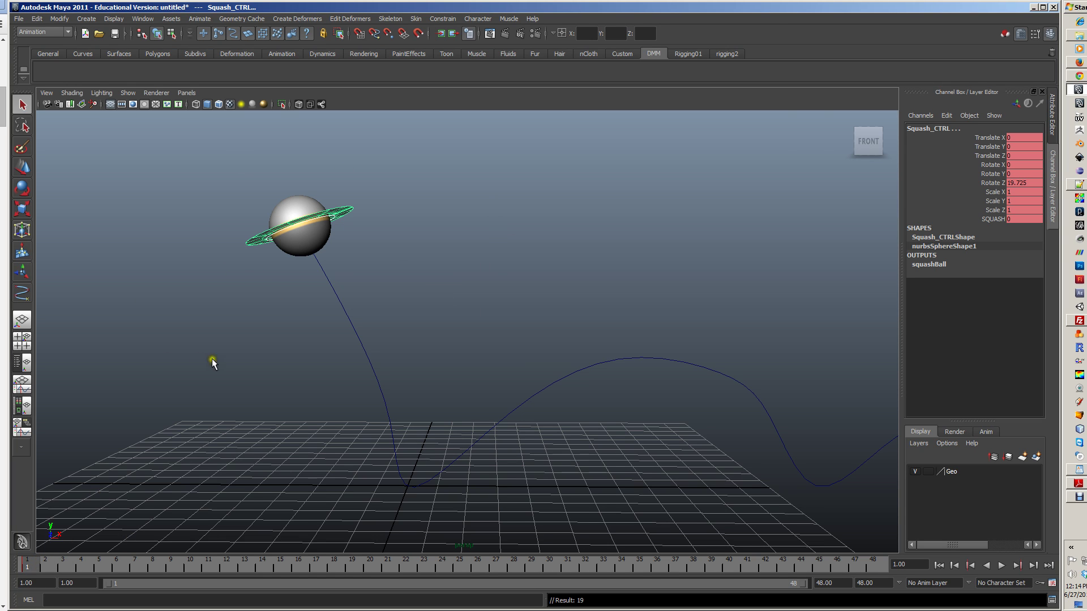
alt+right_drag(548, 358, 531, 366)
alt+middle_drag(531, 366, 462, 323)
alt+drag(378, 325, 400, 338)
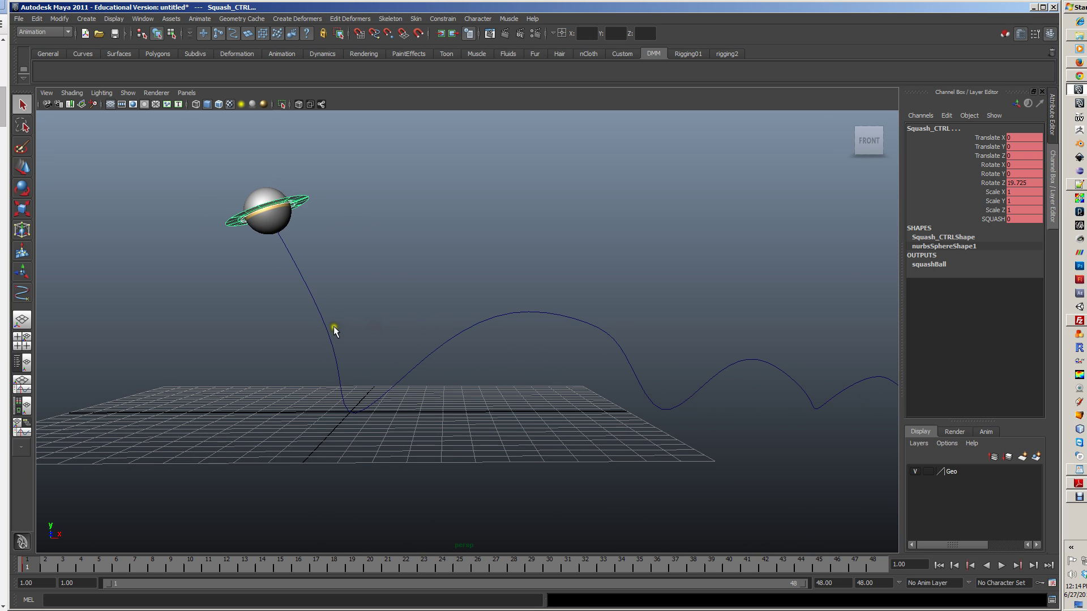
click(355, 246)
alt+drag(355, 246, 342, 269)
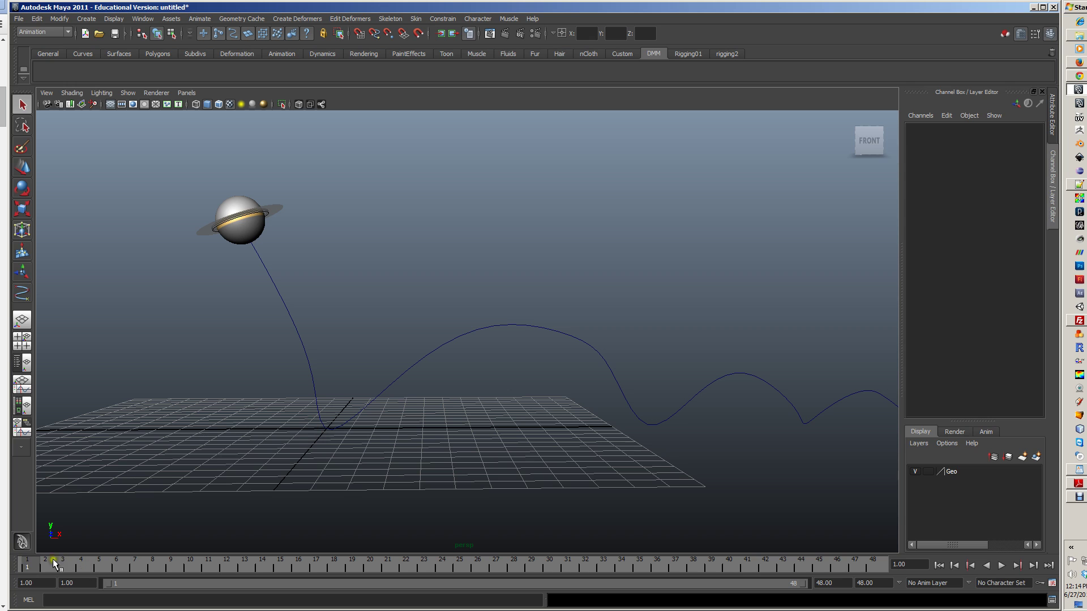
- At frame 7, move Main_CTRL in the front view so the ball rests on the path's first ground contact
drag(30, 563, 134, 569)
alt+middle_drag(256, 221, 263, 221)
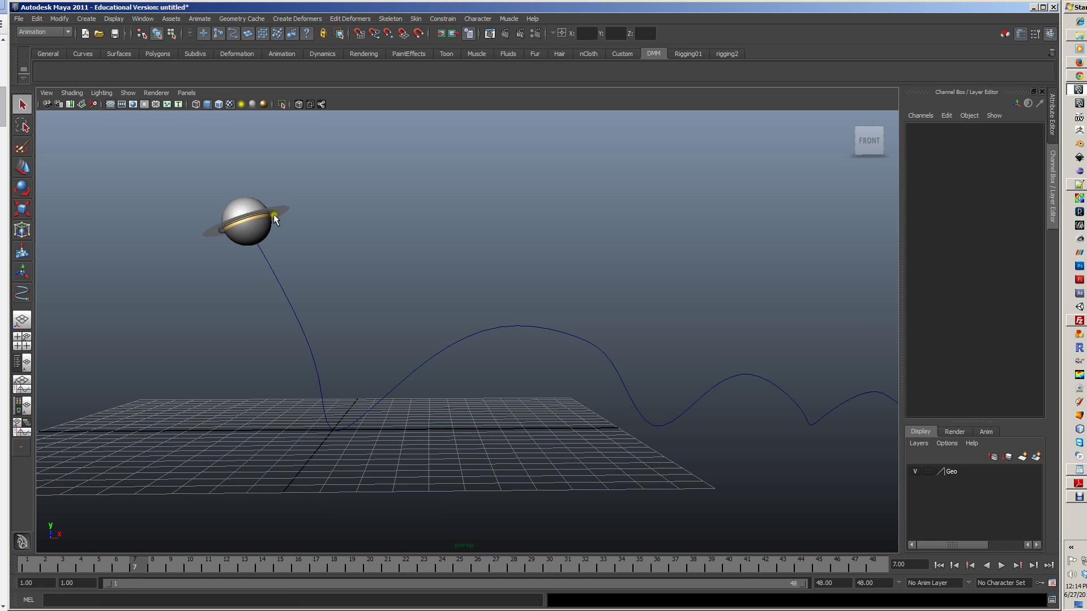
click(274, 215)
key(space)
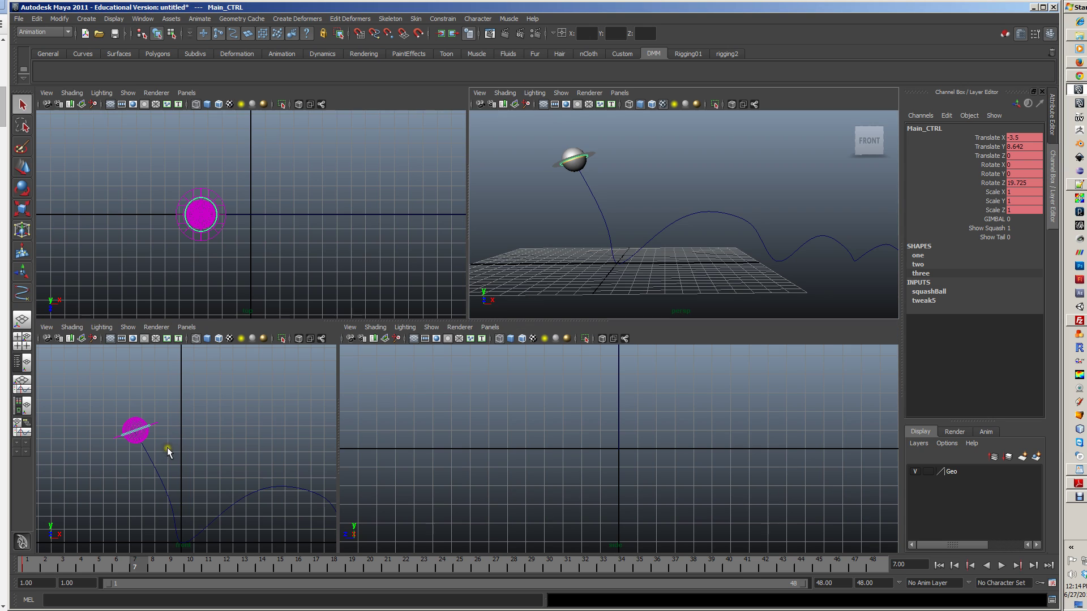
key(space)
scroll(259, 417, up, 2)
alt+middle_drag(329, 378, 338, 382)
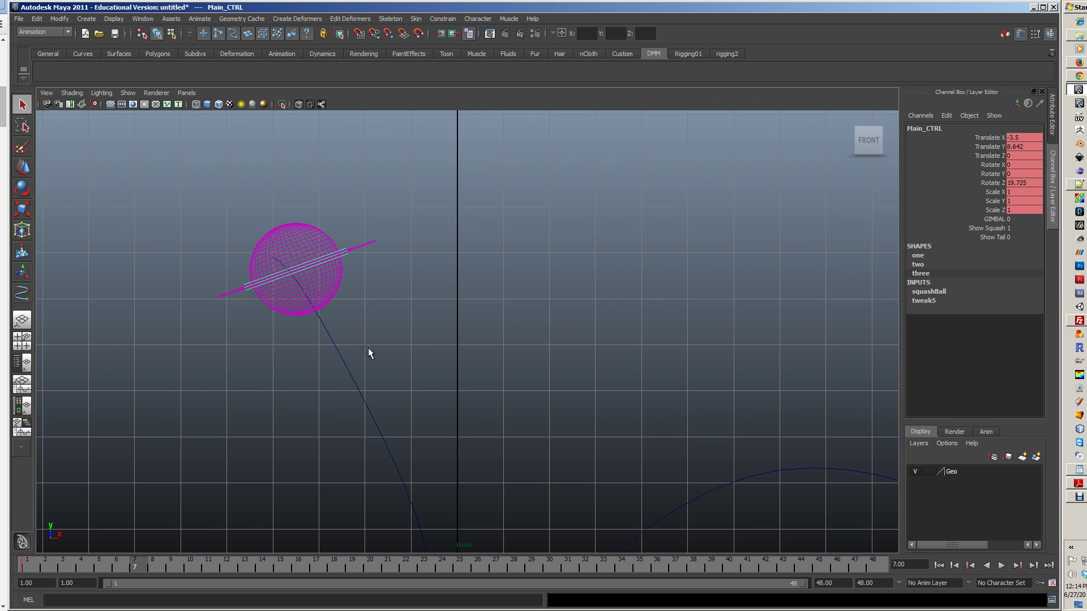
key(w)
drag(334, 270, 440, 297)
alt+middle_drag(447, 306, 499, 264)
alt+right_drag(499, 265, 468, 254)
alt+middle_drag(468, 254, 417, 245)
drag(414, 242, 424, 243)
drag(385, 205, 446, 439)
- Rotate Main_CTRL and Squash_CTRL back to level at frame 7, with Rotate Z at about 0.06
click(447, 429)
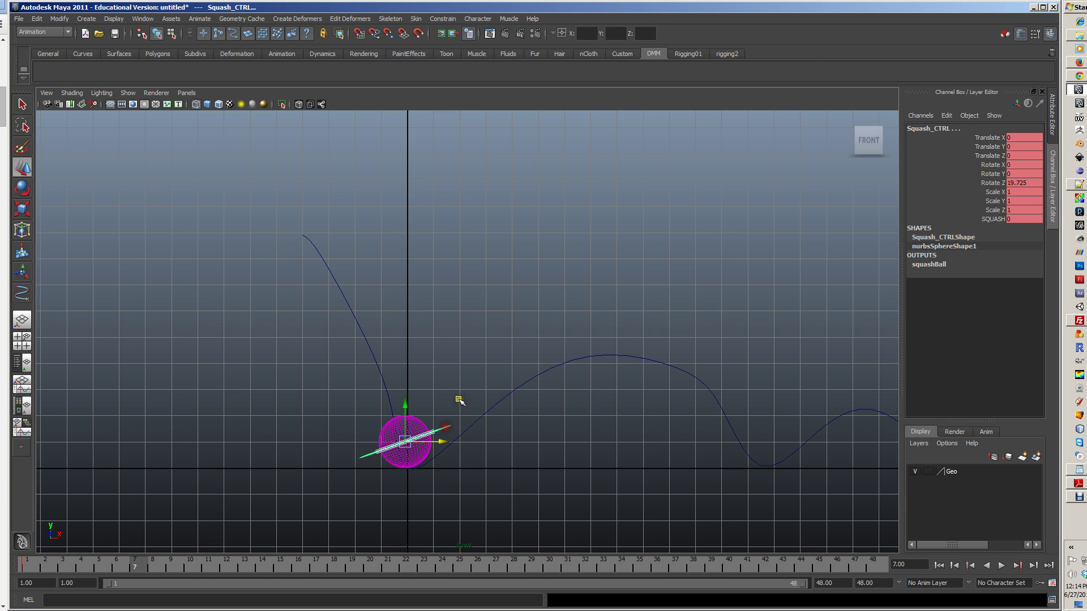
key(e)
drag(423, 396, 434, 402)
alt+right_drag(310, 377, 549, 430)
alt+middle_drag(548, 430, 538, 229)
alt+right_drag(447, 306, 561, 332)
alt+middle_drag(463, 287, 494, 317)
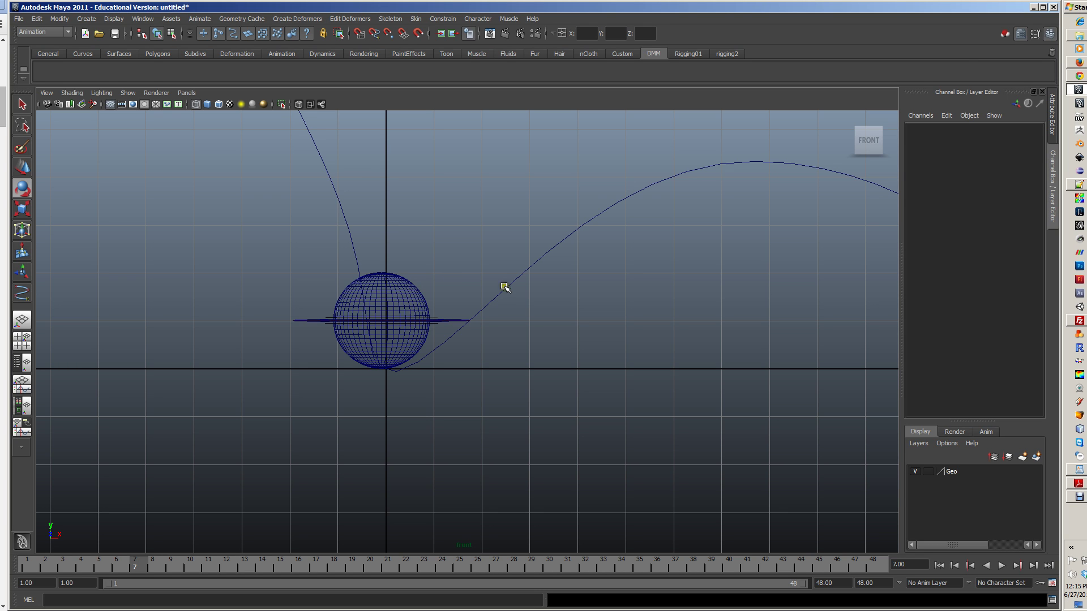
- Squash the ball at frame 7 by setting the SQUASH attribute of Squash_CTRL to -0.3
alt+middle_drag(470, 286, 504, 336)
alt+right_drag(504, 361, 421, 349)
alt+middle_drag(492, 325, 430, 348)
alt+right_drag(468, 374, 543, 400)
alt+middle_drag(385, 361, 393, 341)
alt+right_drag(393, 341, 427, 359)
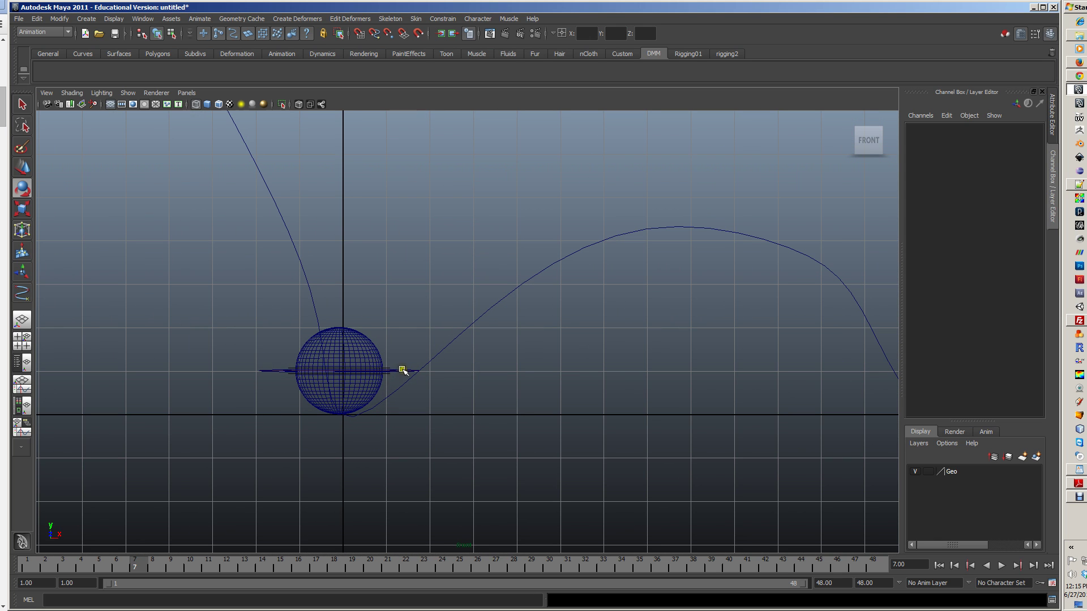
click(416, 373)
key(space)
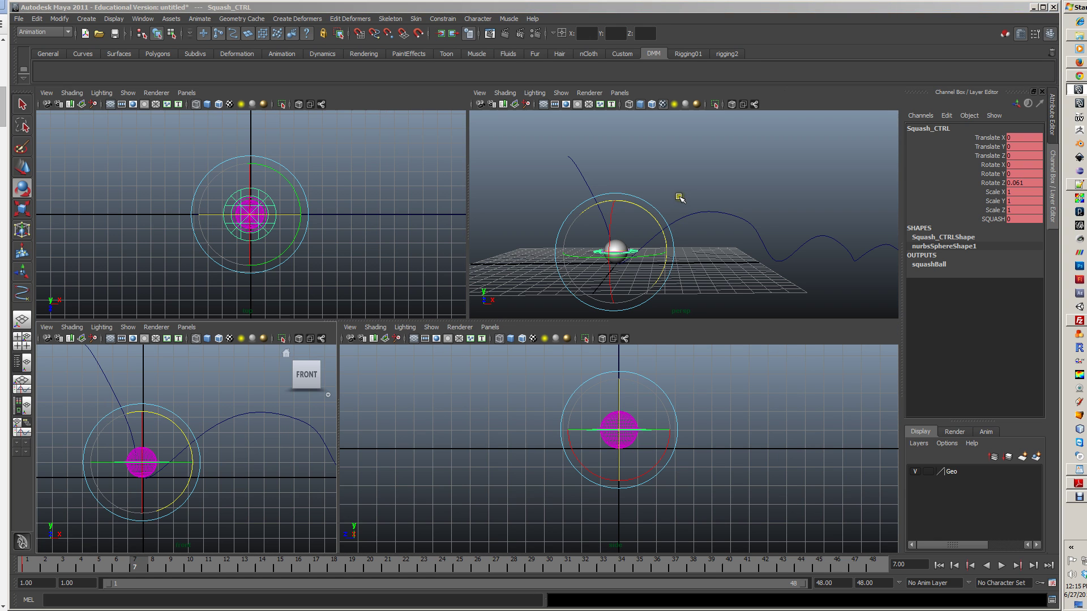
key(space)
alt+right_drag(491, 292, 670, 267)
alt+drag(670, 267, 792, 187)
click(1011, 220)
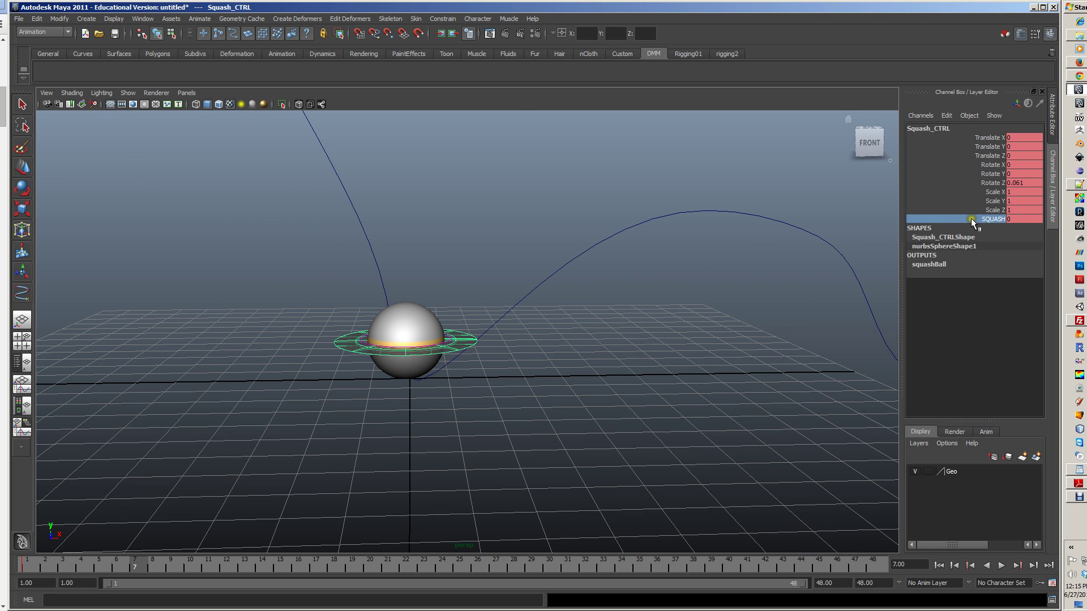
middle_drag(473, 224, 468, 222)
alt+drag(470, 223, 474, 250)
middle_drag(473, 250, 477, 318)
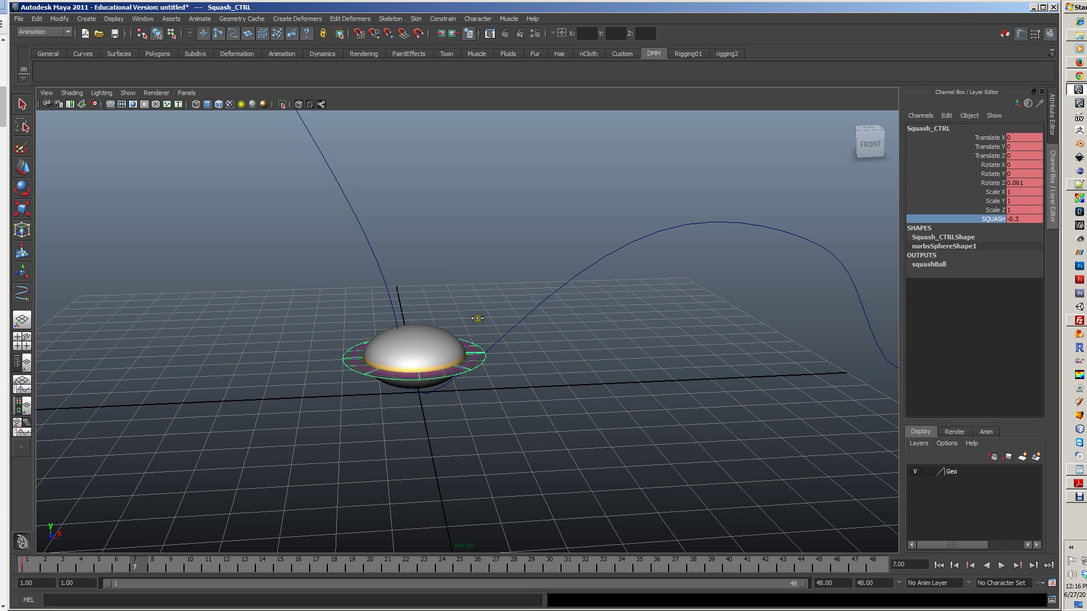
- Move Main_CTRL in the front view to Translate X 0.017 and Translate Y 0.769 so the squashed ball rests on the ground
click(473, 349)
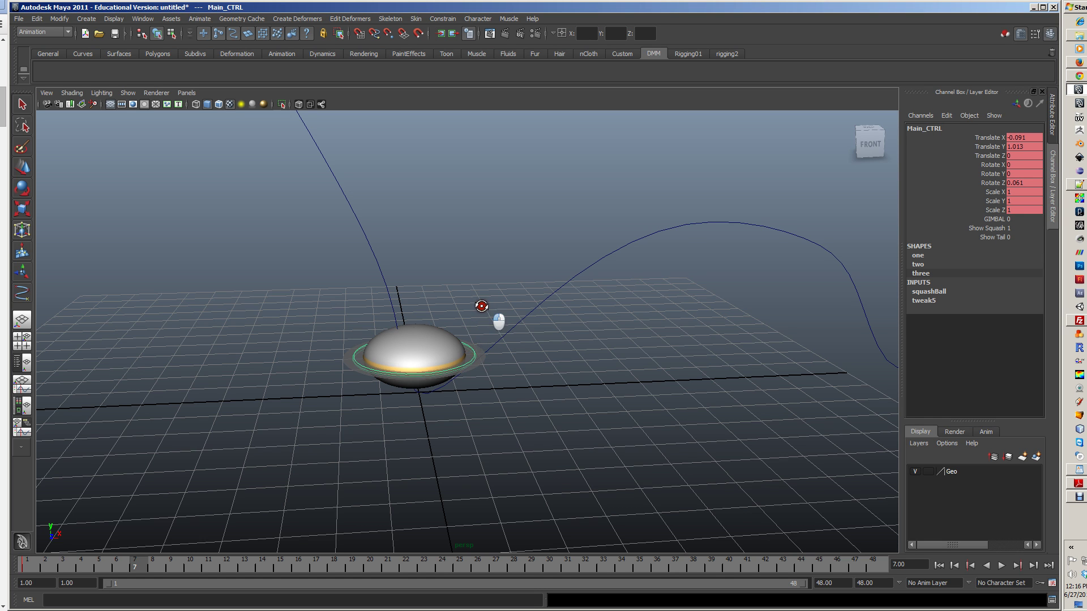
key(space)
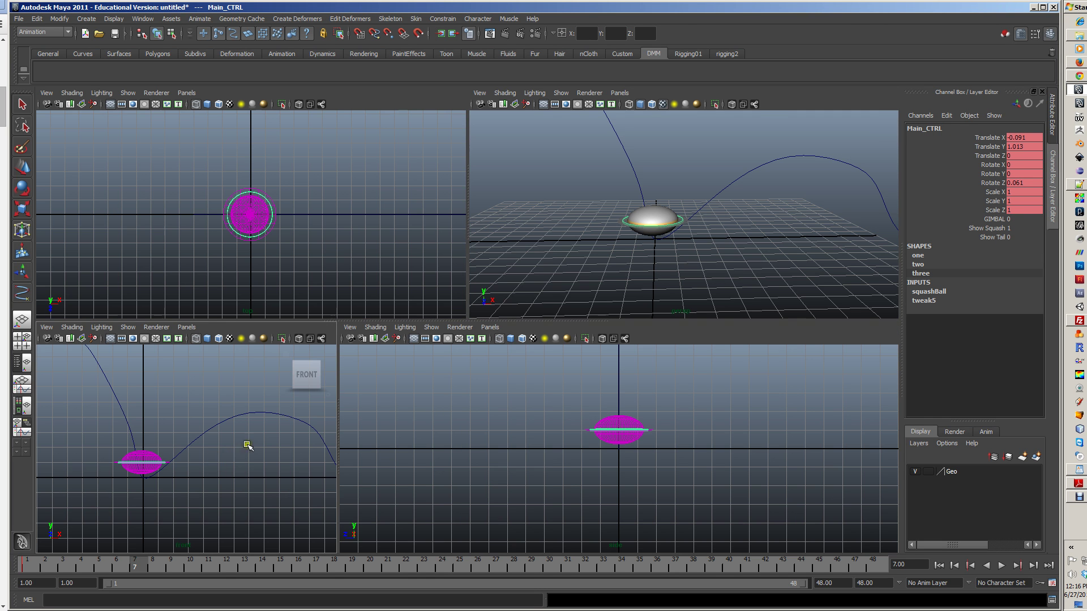
key(space)
alt+right_drag(199, 446, 382, 417)
alt+middle_drag(382, 417, 403, 409)
key(w)
mouse_move(322, 342)
mouse_down()
mouse_move(341, 368)
mouse_move(326, 358)
mouse_up()
drag(361, 389, 368, 390)
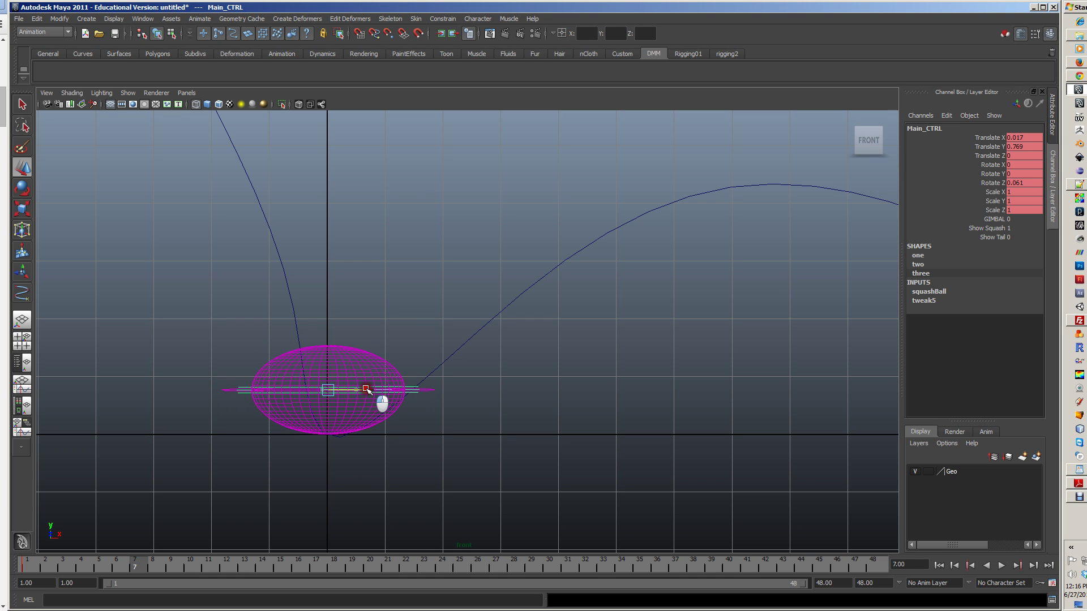
- Set a keyframe on Main_CTRL and Squash_CTRL together at frame 7
key(space)
key(space)
alt+drag(655, 290, 534, 460)
click(480, 411)
key(s)
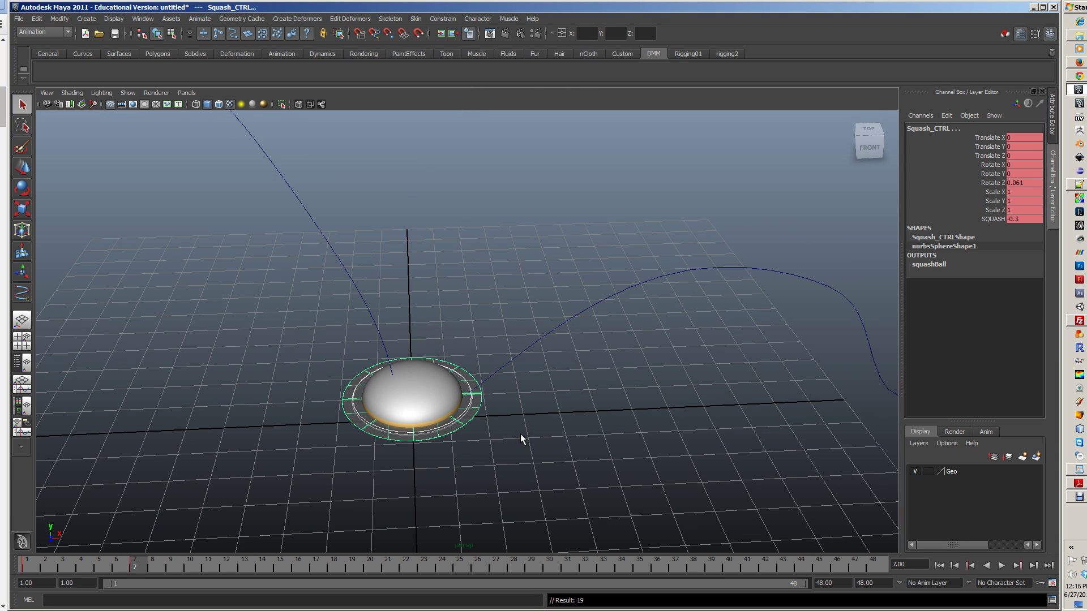
- Play back the ball's fall and stop on frame 6
alt+drag(274, 376, 217, 433)
key(alt+v)
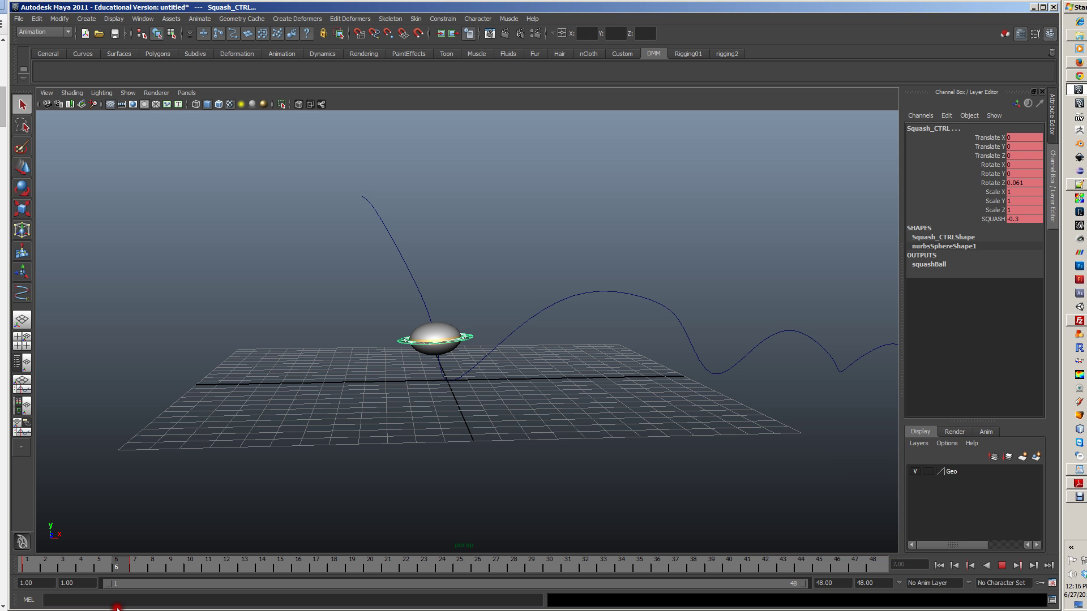
drag(114, 608, 115, 609)
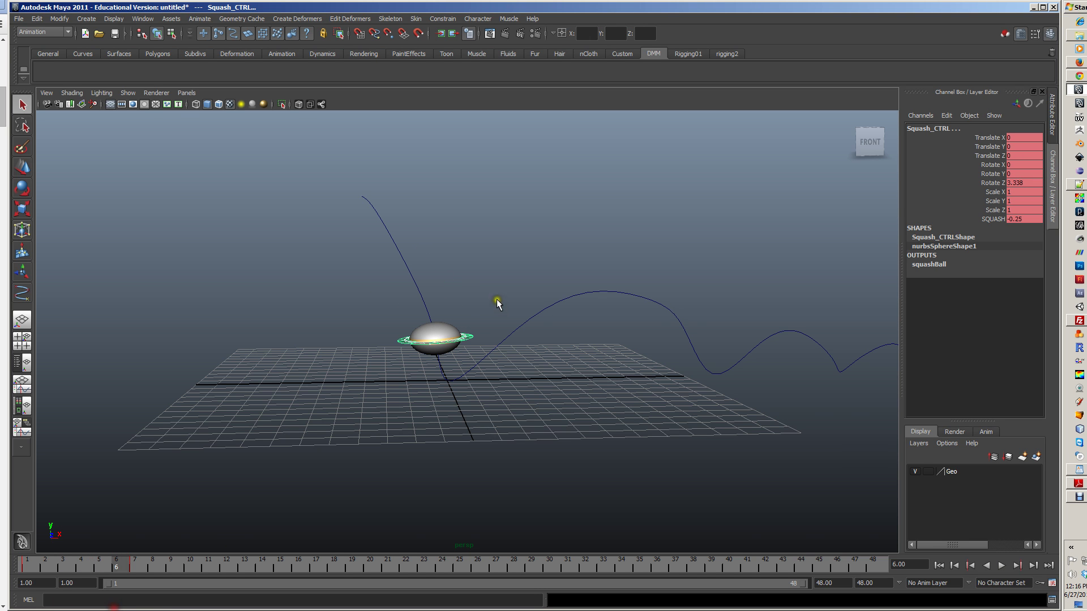
- Stretch the ball at frame 6 by setting the SQUASH attribute of Squash_CTRL to about 0.25
alt+right_drag(422, 326, 551, 390)
click(459, 274)
alt+right_drag(472, 331, 572, 360)
click(452, 335)
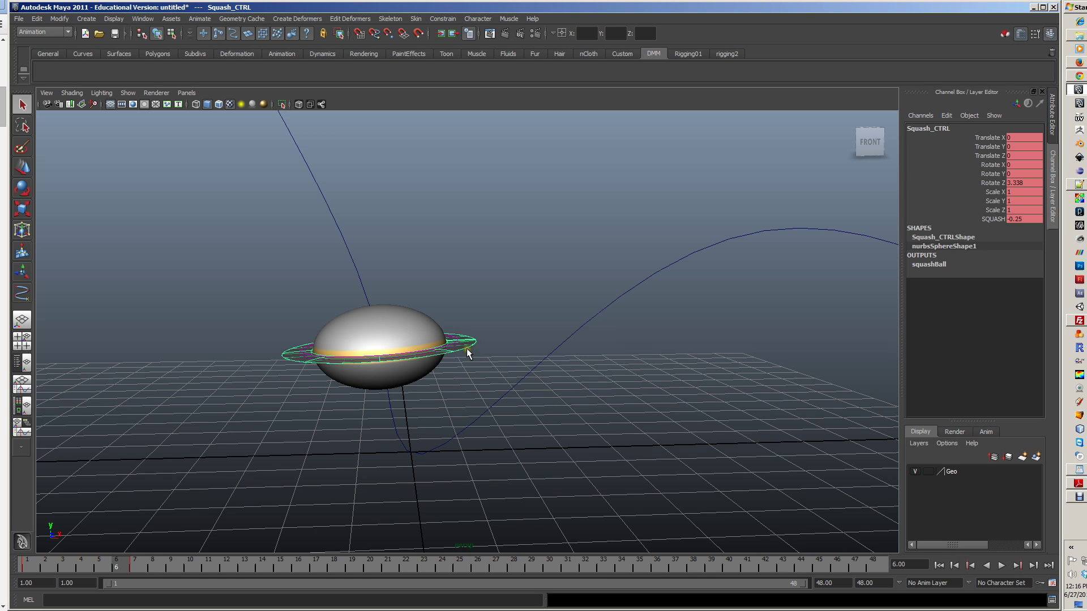
click(972, 219)
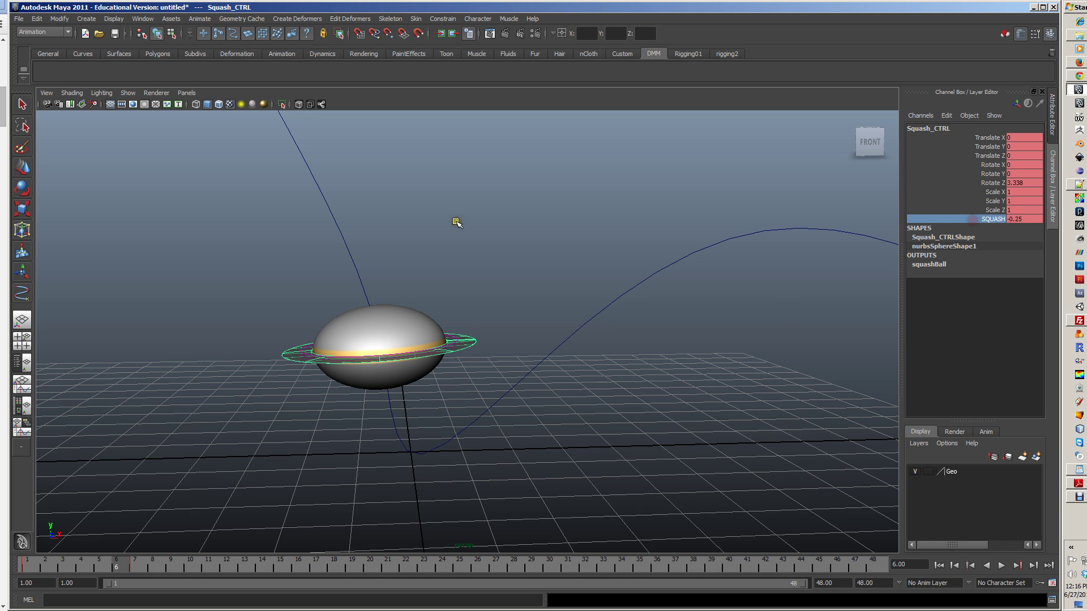
middle_drag(456, 222, 459, 223)
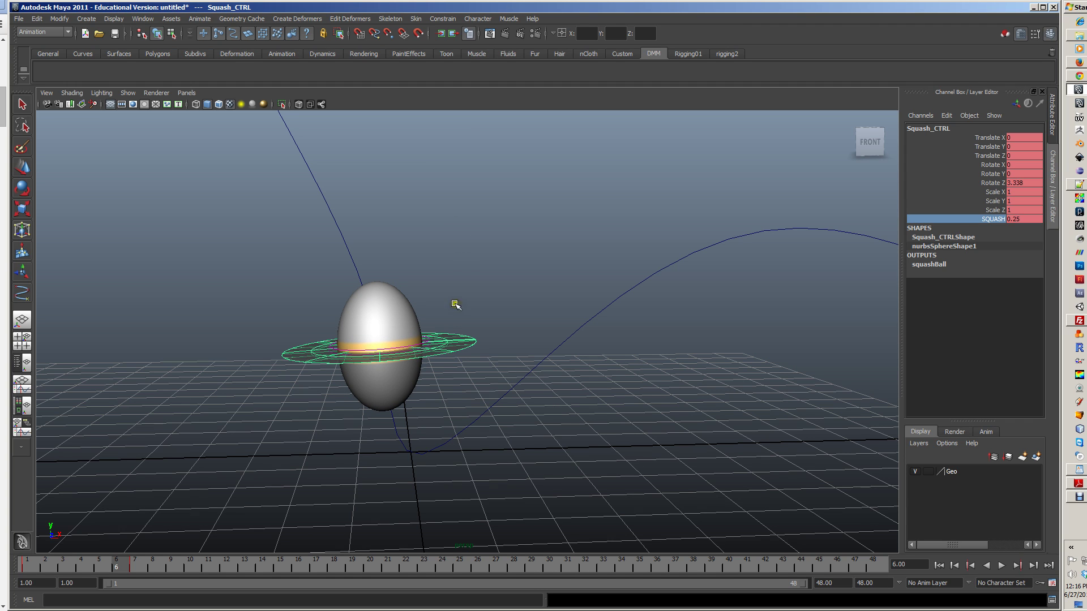
- Tilt Main_CTRL and Squash_CTRL together at frame 6 along the falling path and keyframe them
click(443, 347)
key(e)
drag(403, 306, 384, 294)
- Return the ball to its round shape at frame 5 by setting the SQUASH attribute of Squash_CTRL to 0
scroll(538, 290, down, 4)
alt+right_drag(535, 290, 469, 256)
drag(113, 563, 105, 608)
click(493, 266)
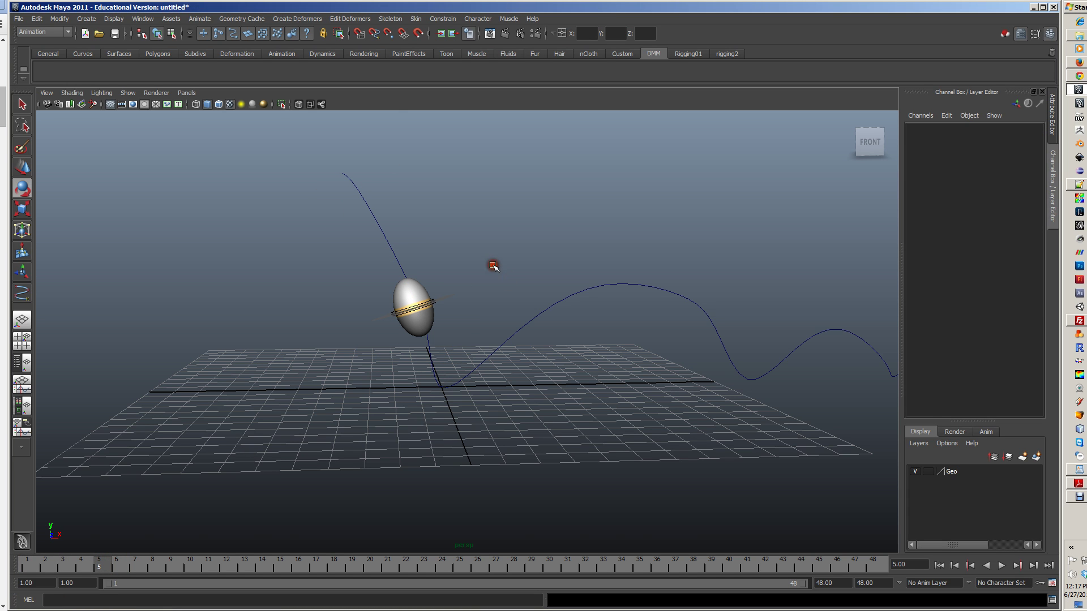
alt+right_drag(424, 287, 516, 309)
click(439, 289)
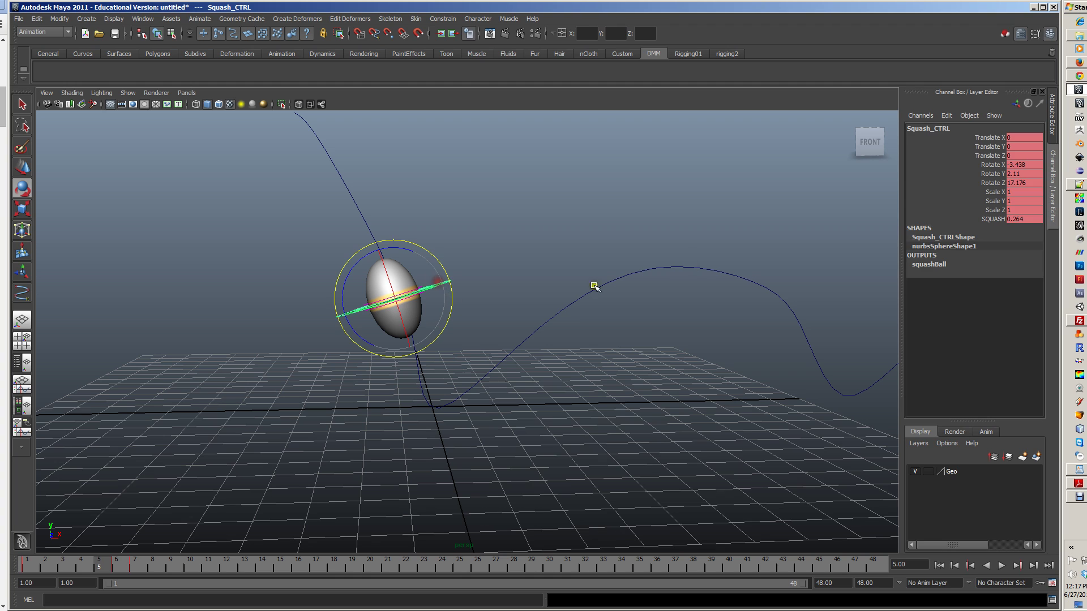
click(1013, 218)
text(0)
key(Return)
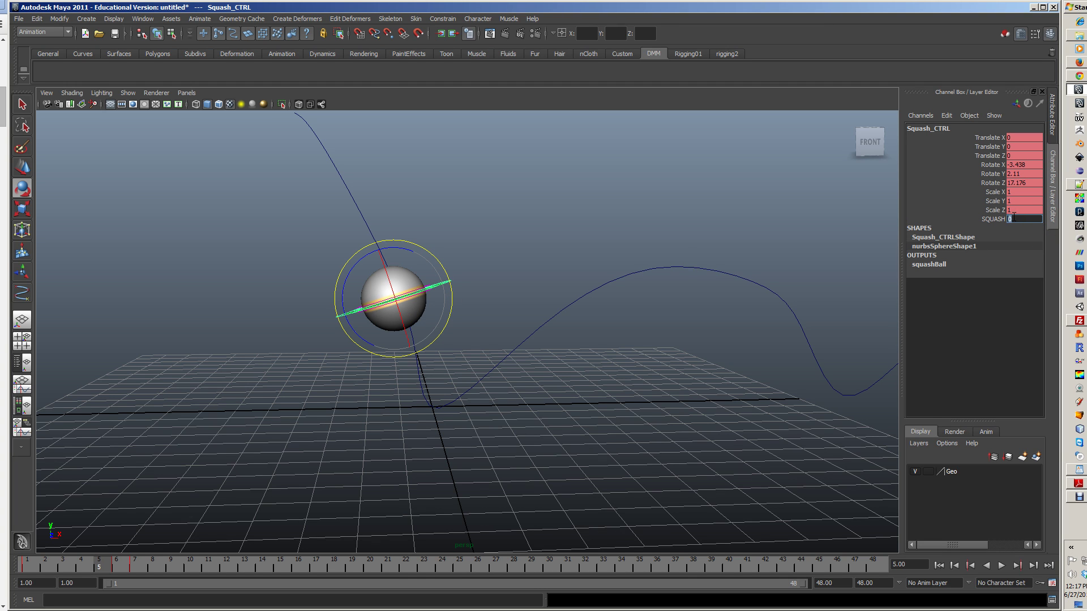
- Select Squash_CTRL and Main_CTRL together and set a keyframe on them at frame 5
click(518, 233)
click(433, 286)
key(q)
shift+click(426, 287)
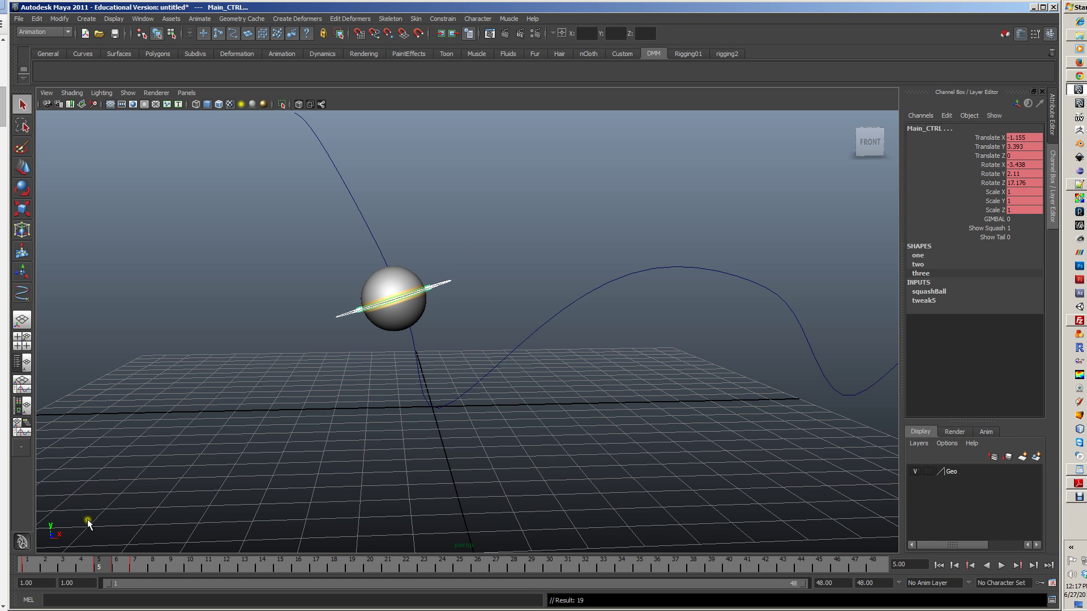
- Play back and scrub through the ball's fall to check its timing and stretch
scroll(325, 403, down, 3)
key(alt+v)
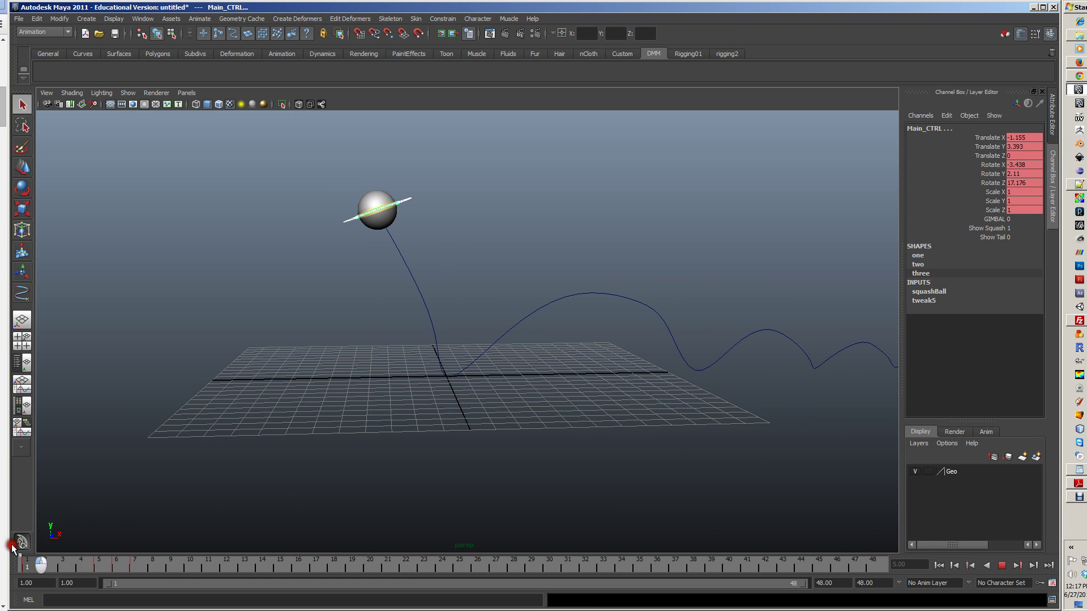
click(106, 562)
drag(106, 562, 33, 597)
- Review the playback speed options of the timeline
right_click(189, 563)
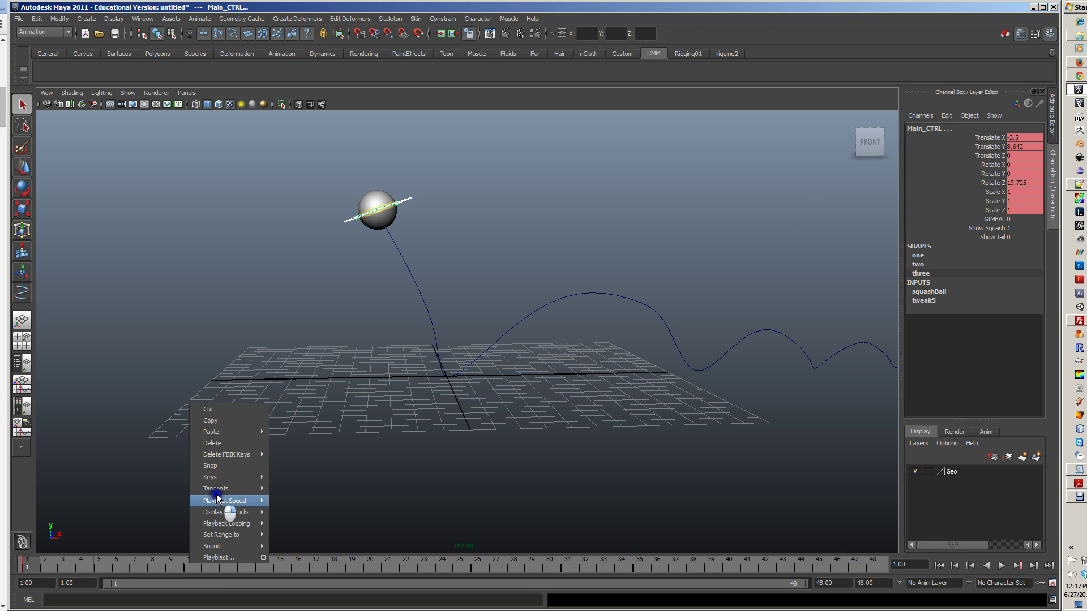
mouse_move(219, 501)
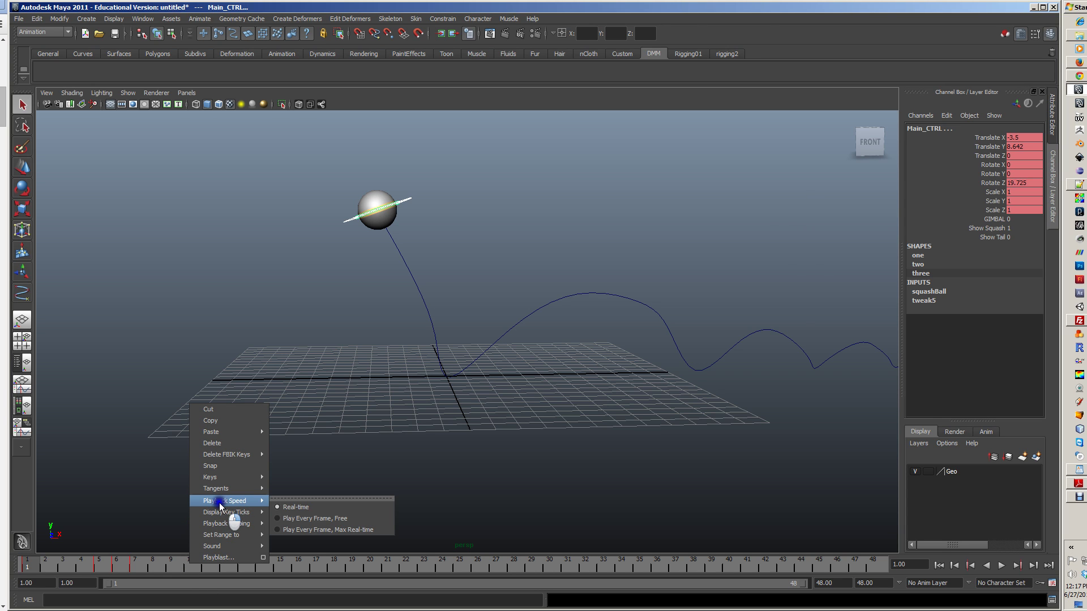
click(323, 523)
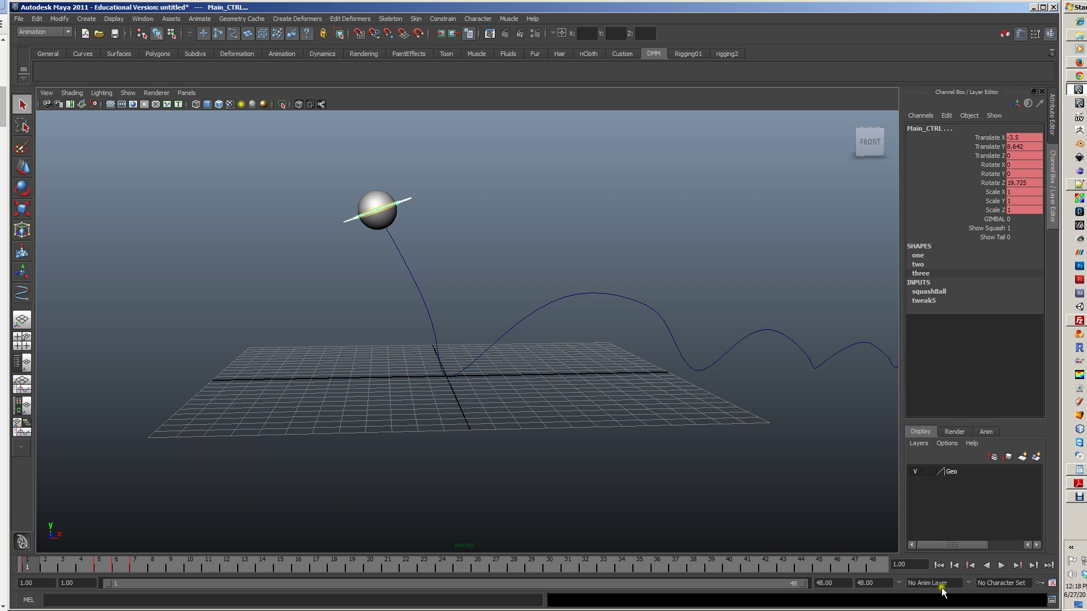
- Play the animation twice to judge the fall's speed and return to frame 1
click(999, 566)
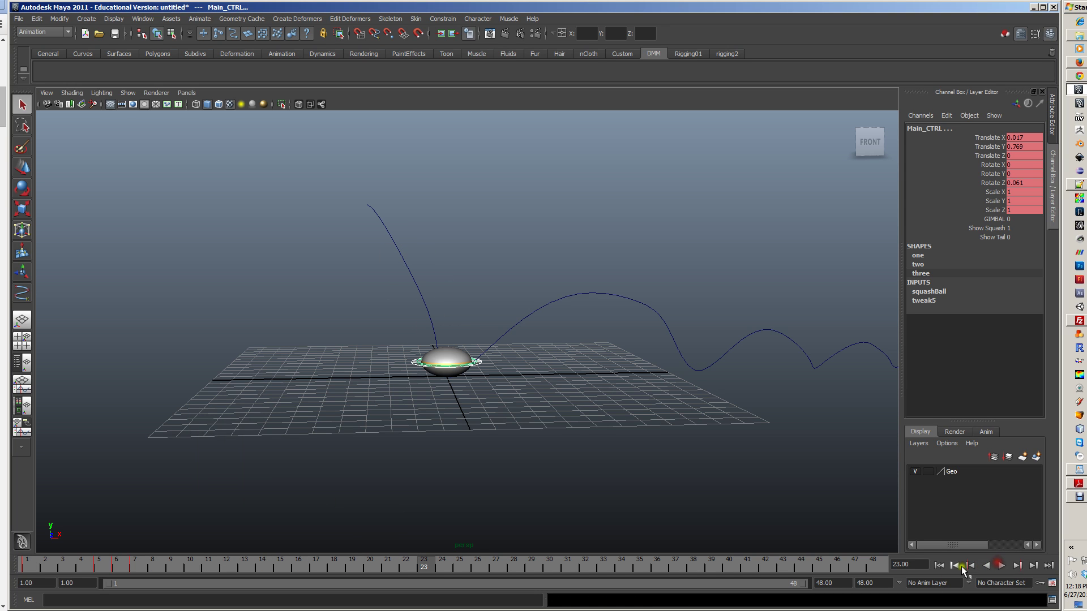
click(967, 565)
click(1000, 565)
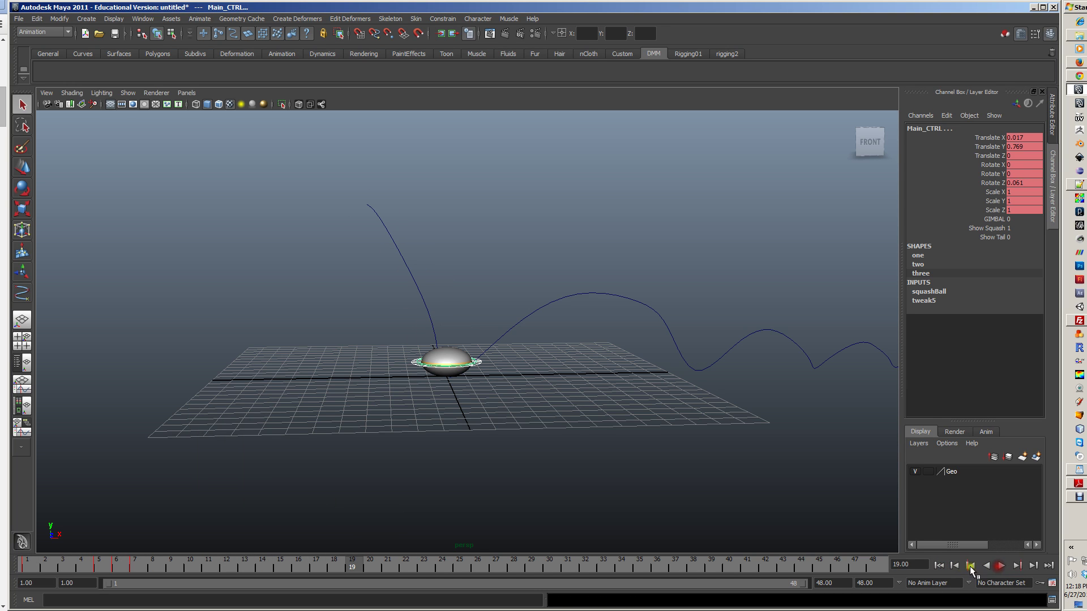
click(939, 566)
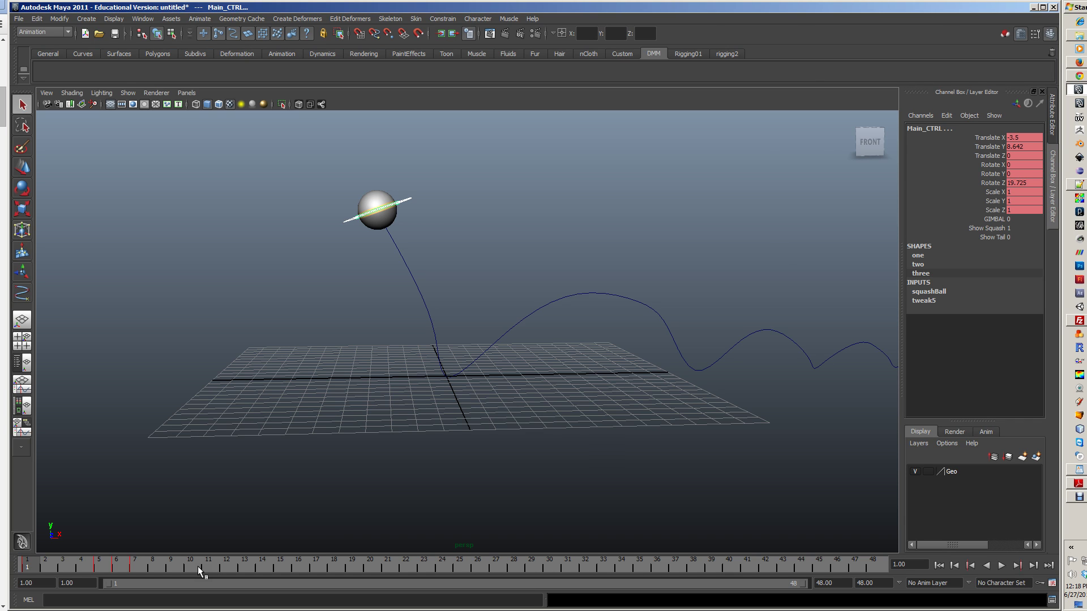
- At frame 12, move Main_CTRL to the top of the path's second arc, about Translate X 7.403 and Translate Y 4.39
click(67, 581)
drag(30, 561, 137, 580)
alt+drag(473, 364, 302, 471)
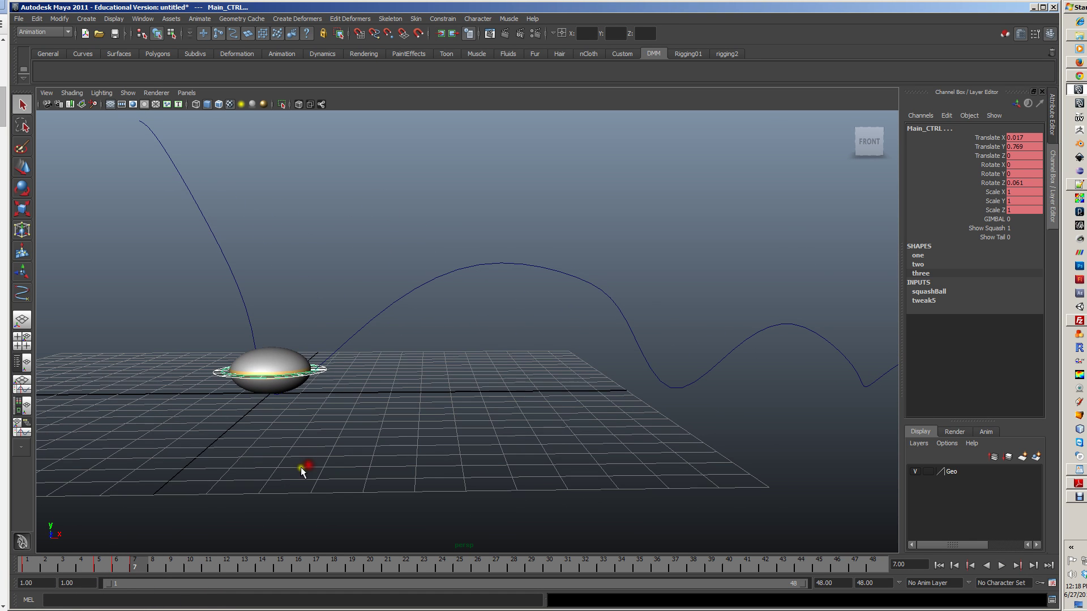
drag(137, 566, 230, 567)
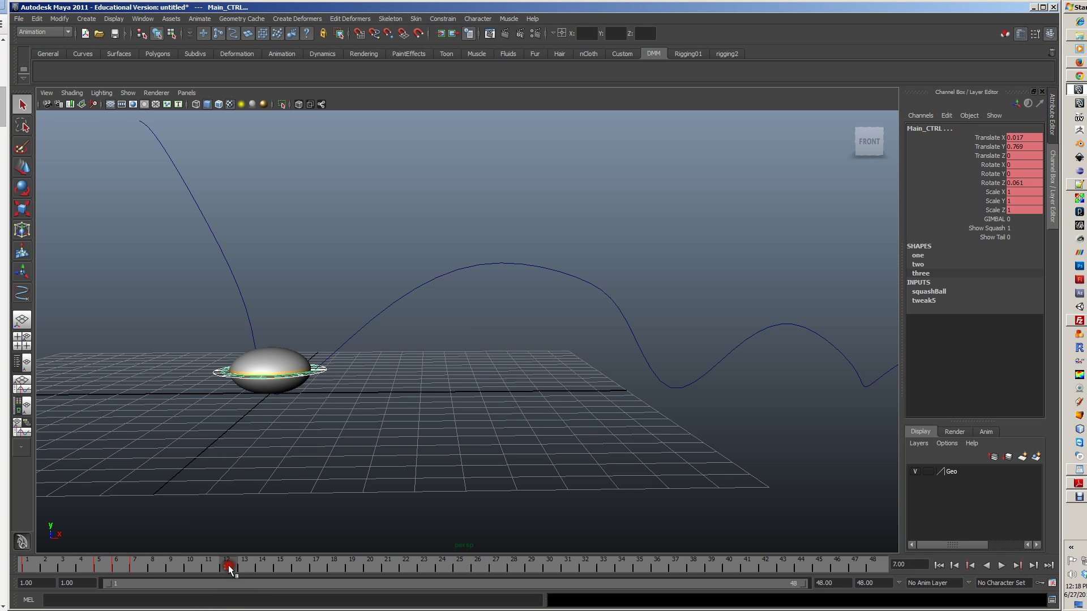
alt+drag(460, 334, 286, 497)
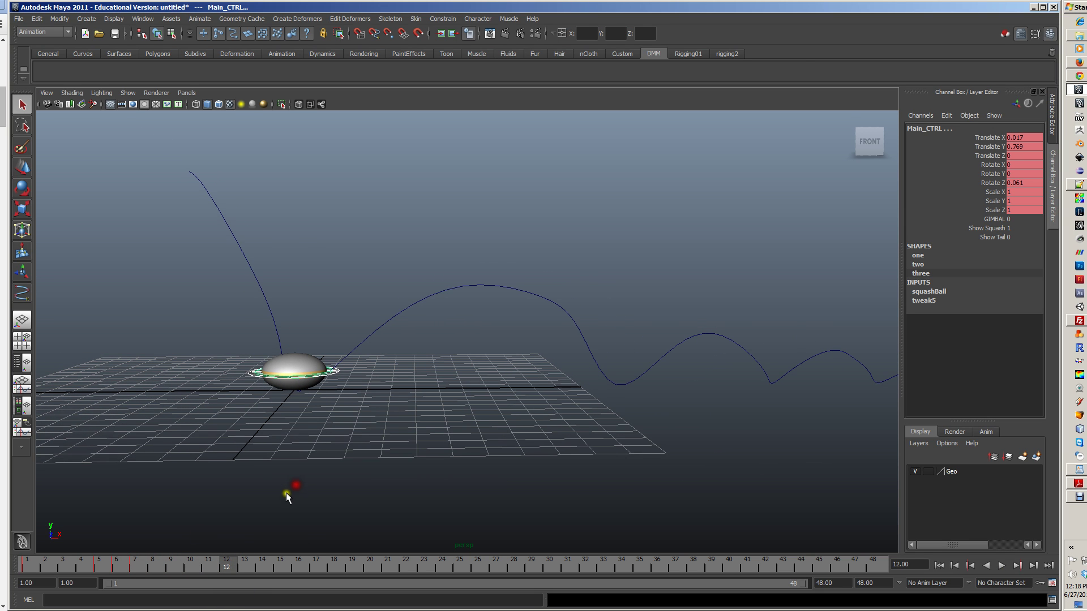
alt+drag(280, 456, 260, 460)
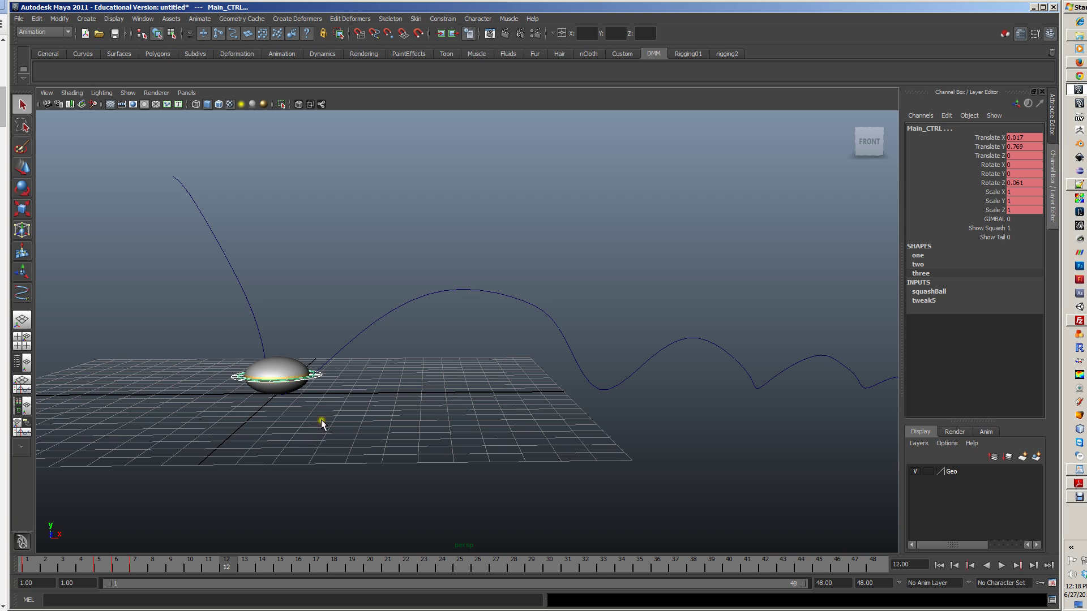
key(w)
click(375, 362)
drag(315, 371, 481, 372)
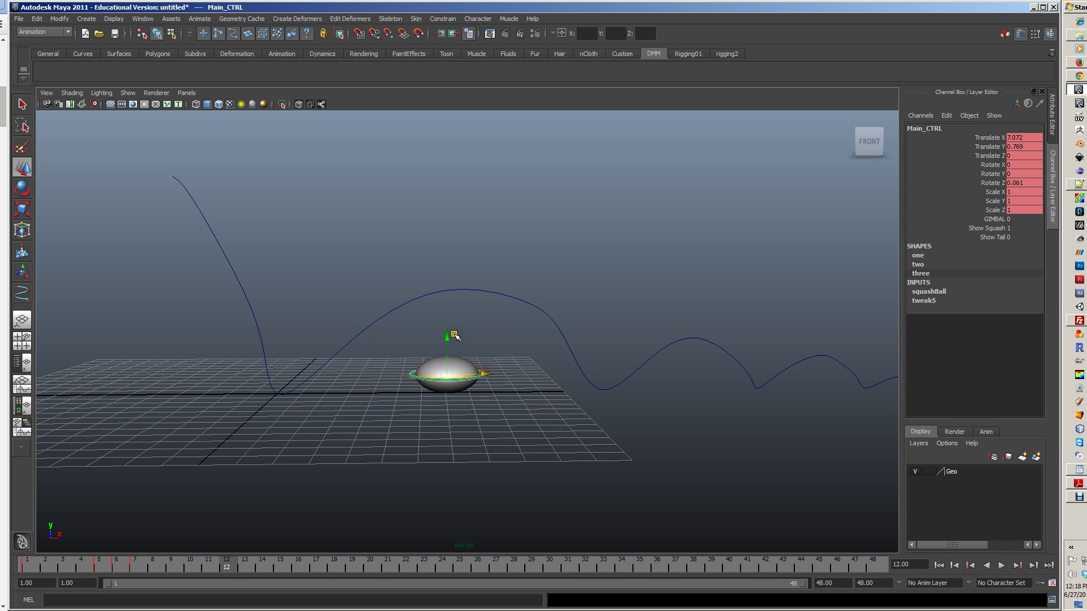
drag(444, 278, 447, 249)
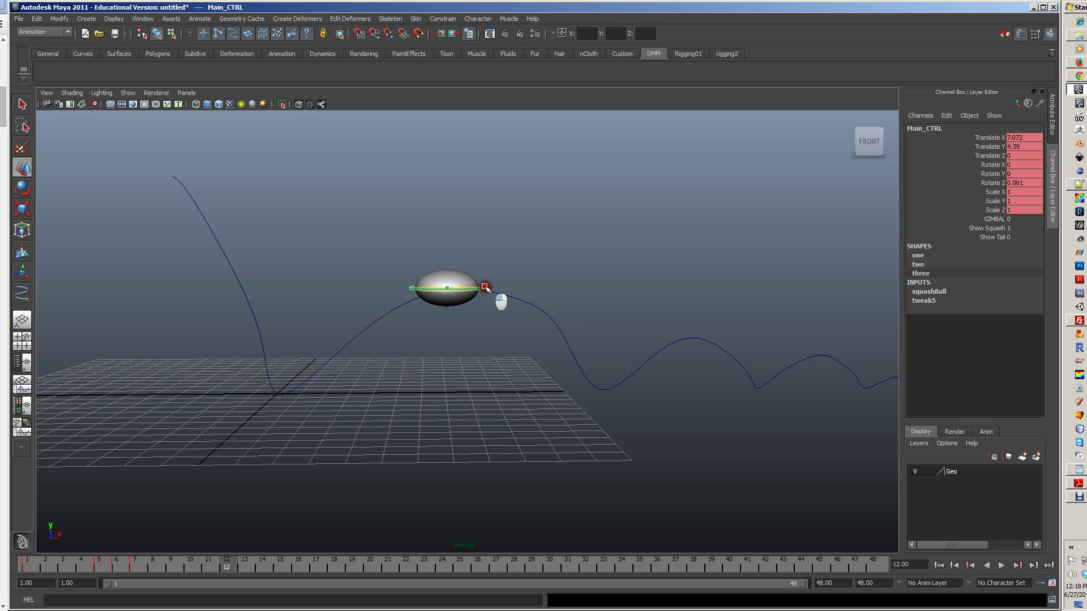
drag(486, 287, 493, 289)
- Set the SQUASH attribute of Squash_CTRL to 0 at frame 12
scroll(493, 291, up, 5)
click(519, 277)
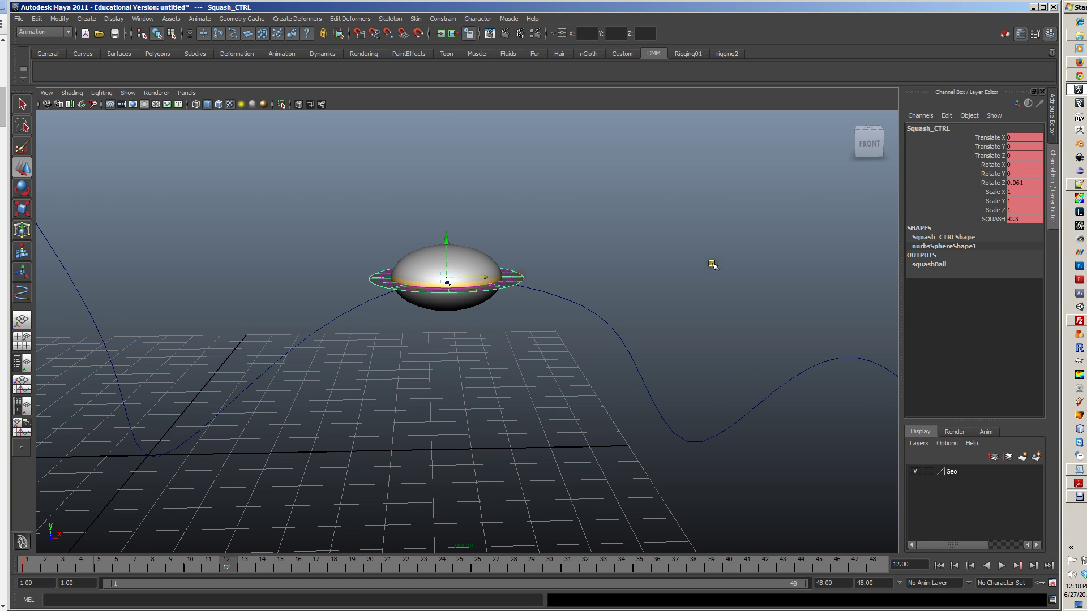
click(974, 220)
click(1017, 219)
text(0)
key(Return)
- Select Squash_CTRL and Main_CTRL together and set a keyframe on them at frame 12
alt+drag(617, 252, 504, 243)
click(576, 244)
click(509, 272)
click(490, 274)
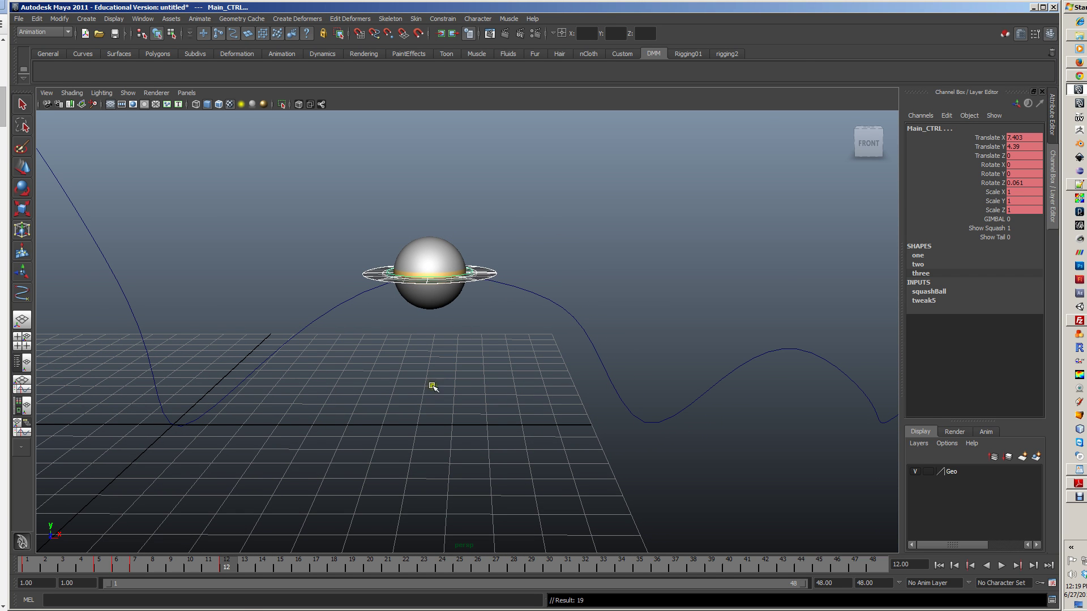
- At frame 8, raise the SQUASH attribute of Squash_CTRL to a positive value so the ball stretches vertically after the first contact
drag(217, 562, 134, 566)
alt+drag(388, 326, 377, 278)
drag(142, 566, 152, 564)
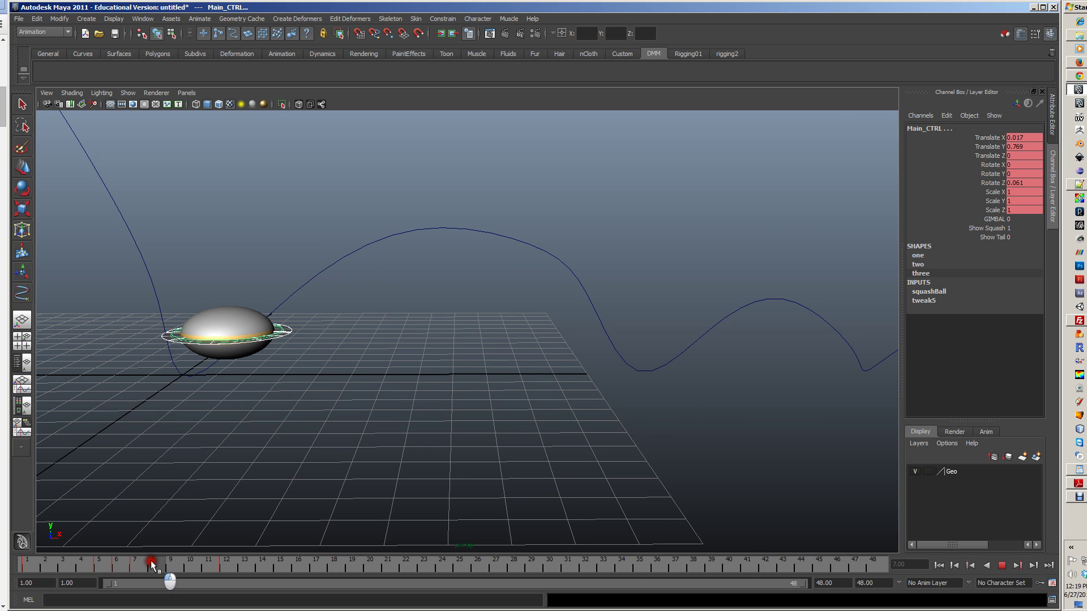
alt+drag(325, 362, 395, 327)
click(294, 325)
click(993, 219)
mouse_move(651, 235)
middle_down()
mouse_move(632, 235)
mouse_move(643, 234)
middle_up()
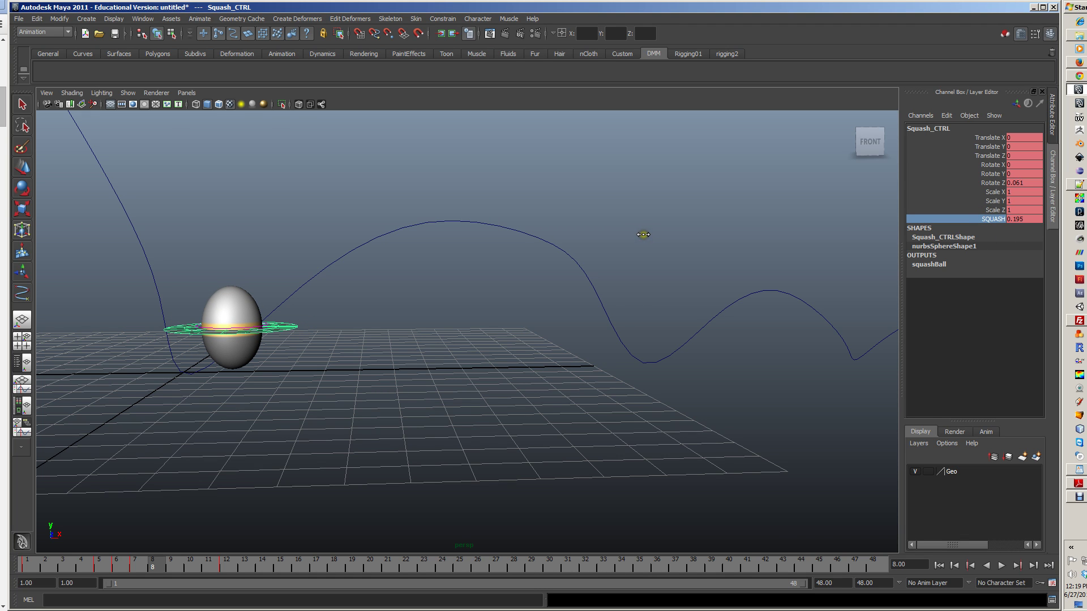
- Tilt the ball's controls clockwise and place them on the path's first rise at frame 8, keyframing the pose
click(278, 327)
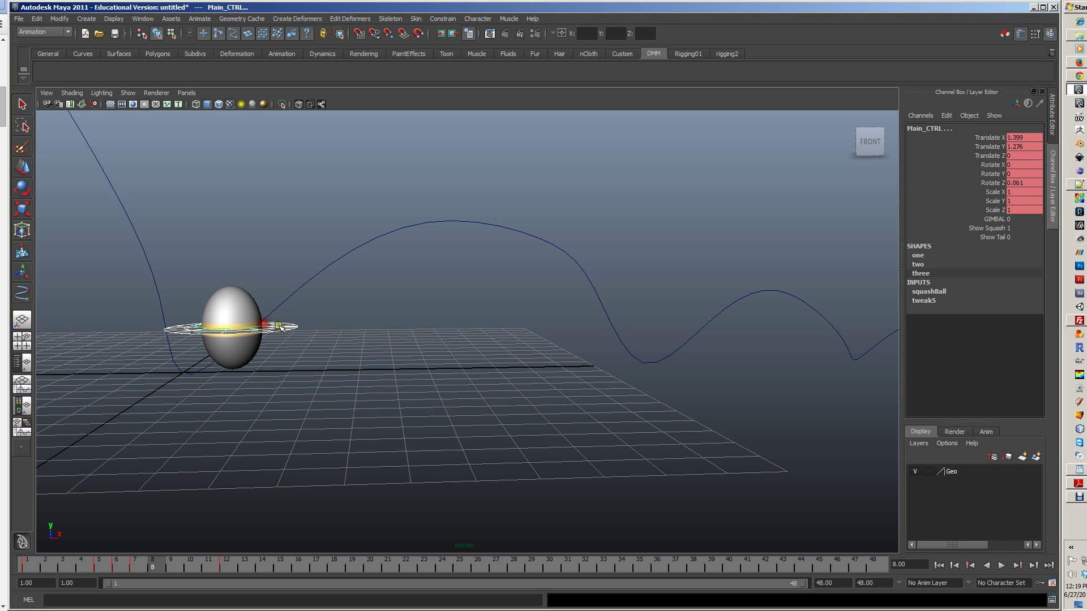
key(e)
drag(269, 296, 360, 342)
key(w)
click(293, 340)
click(264, 343)
click(287, 341)
key(e)
key(q)
- At frame 9, set the SQUASH attribute of Squash_CTRL to 0 and keyframe the controls
drag(152, 563, 171, 605)
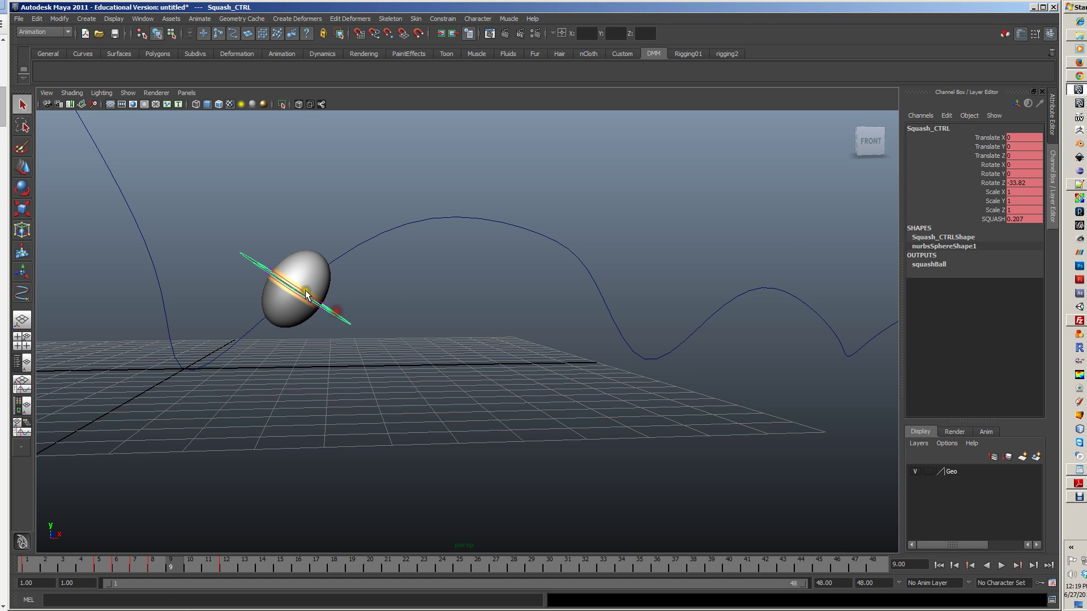
alt+drag(396, 292, 395, 295)
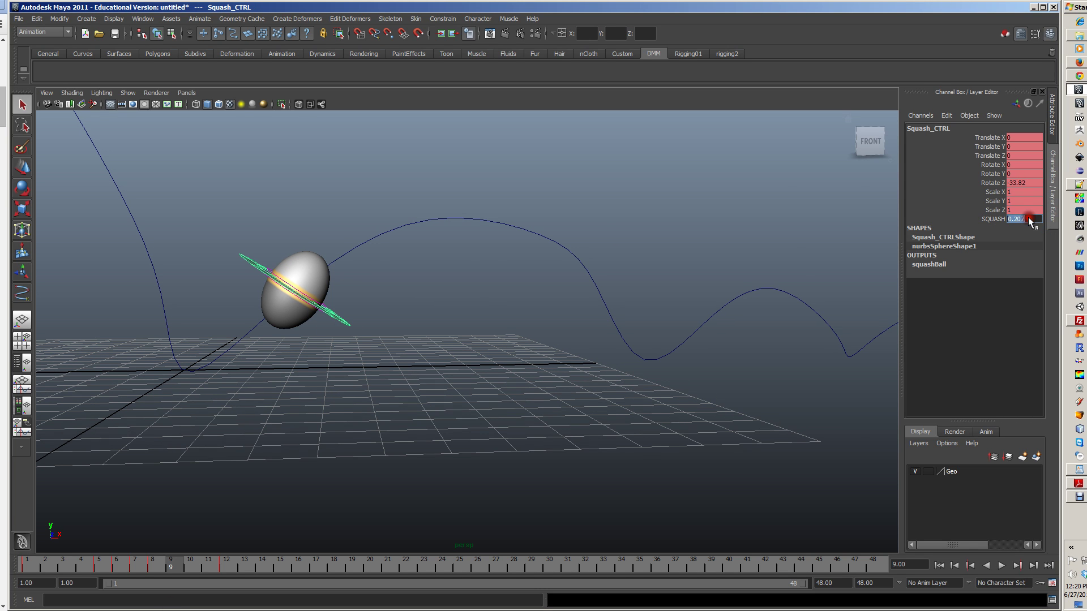
text(0)
key(Return)
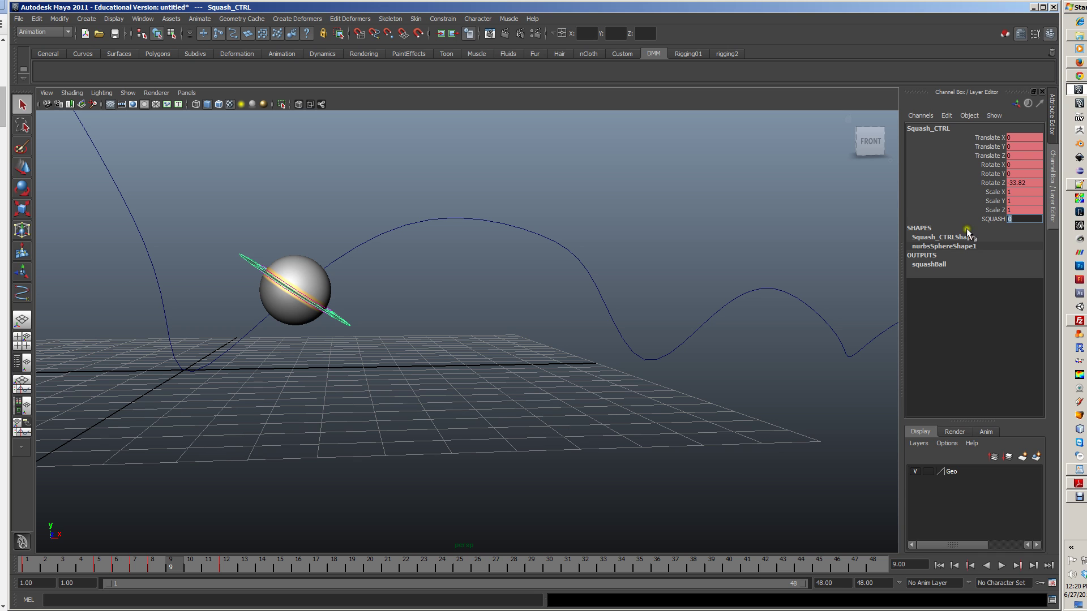
click(330, 315)
alt+drag(335, 315, 412, 310)
- Play the animation from frame 1 in the perspective view and scrub ahead to frame 13 to review the first bounce
drag(181, 569, 81, 594)
alt+drag(374, 419, 583, 427)
click(776, 477)
click(938, 566)
click(1002, 565)
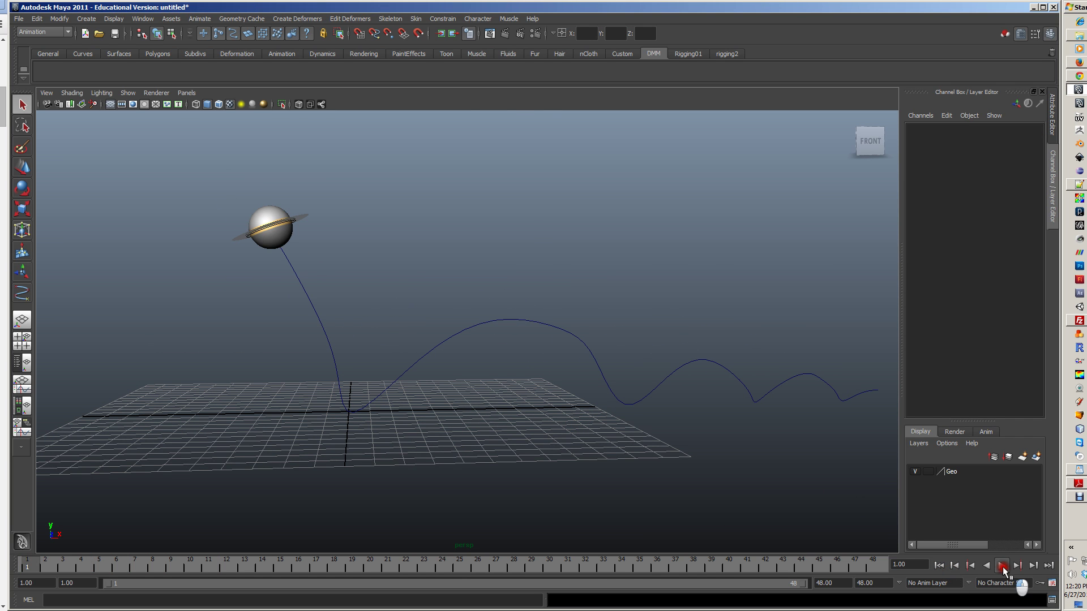
drag(38, 567, 245, 595)
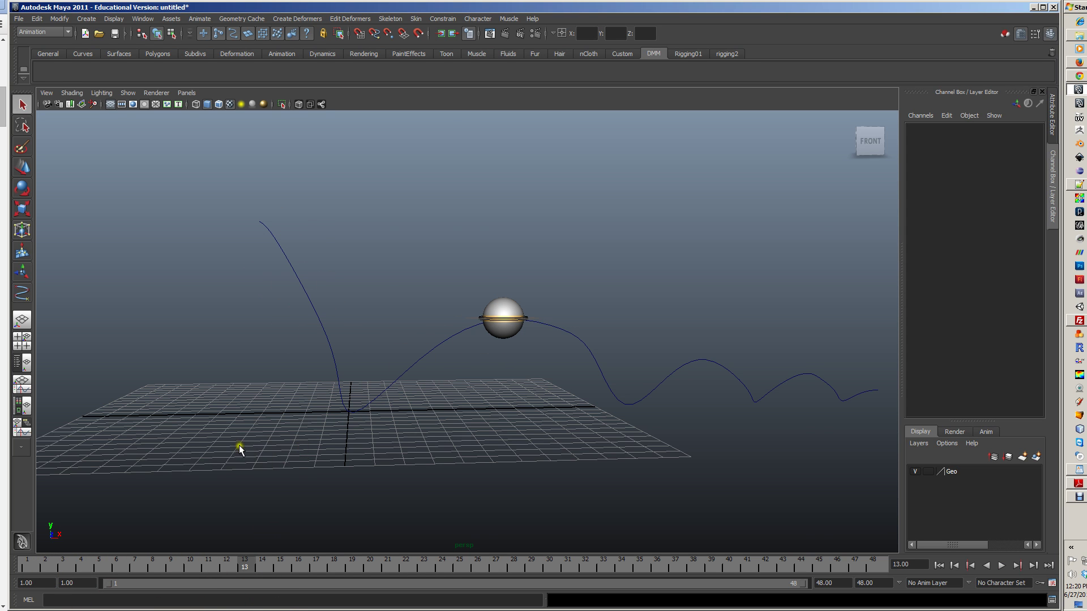
- Replay the animation from frame 1 in the front view and scrub through to frame 13 to judge the bounce
key(space)
key(space)
key(5)
scroll(534, 359, down, 3)
mouse_move(533, 358)
alt+middle_down()
mouse_move(529, 393)
mouse_move(423, 344)
alt+middle_up()
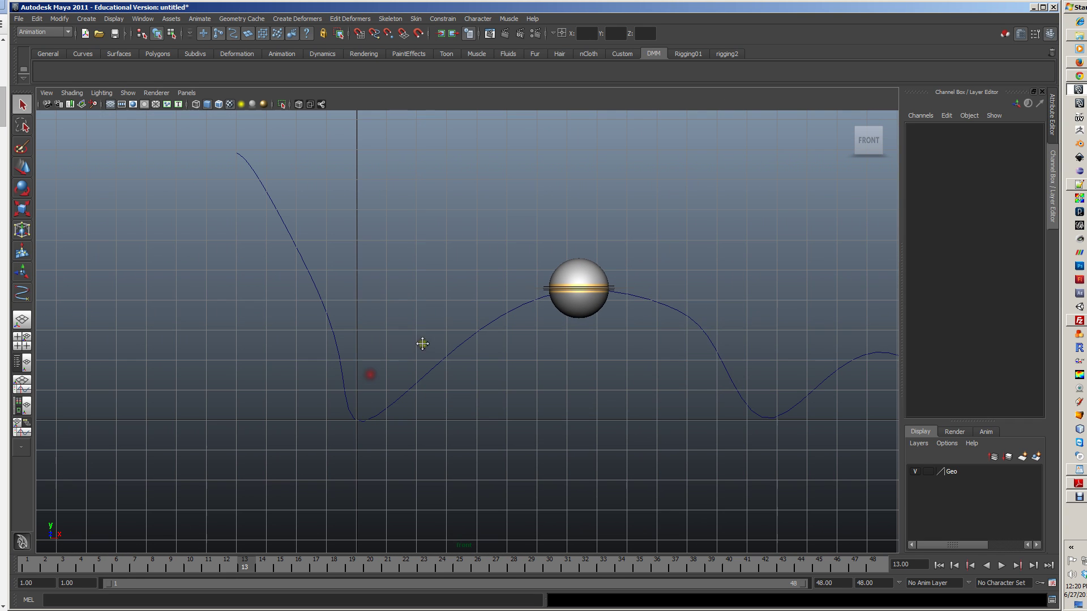
click(938, 565)
click(1001, 565)
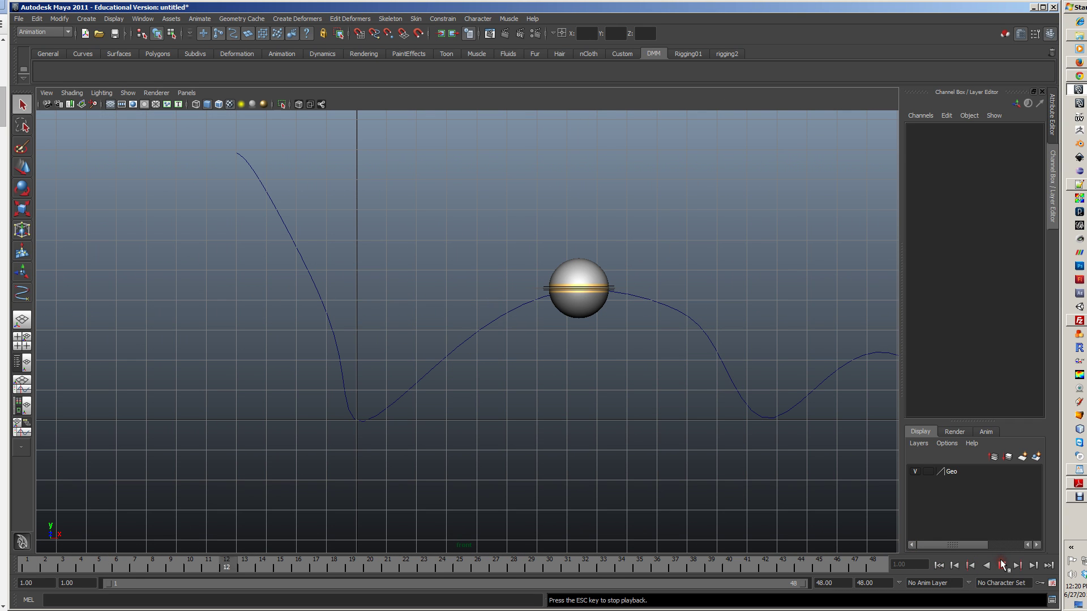
mouse_move(66, 566)
mouse_down()
mouse_move(70, 581)
mouse_move(260, 602)
mouse_move(104, 601)
mouse_move(252, 605)
mouse_up()
click(611, 292)
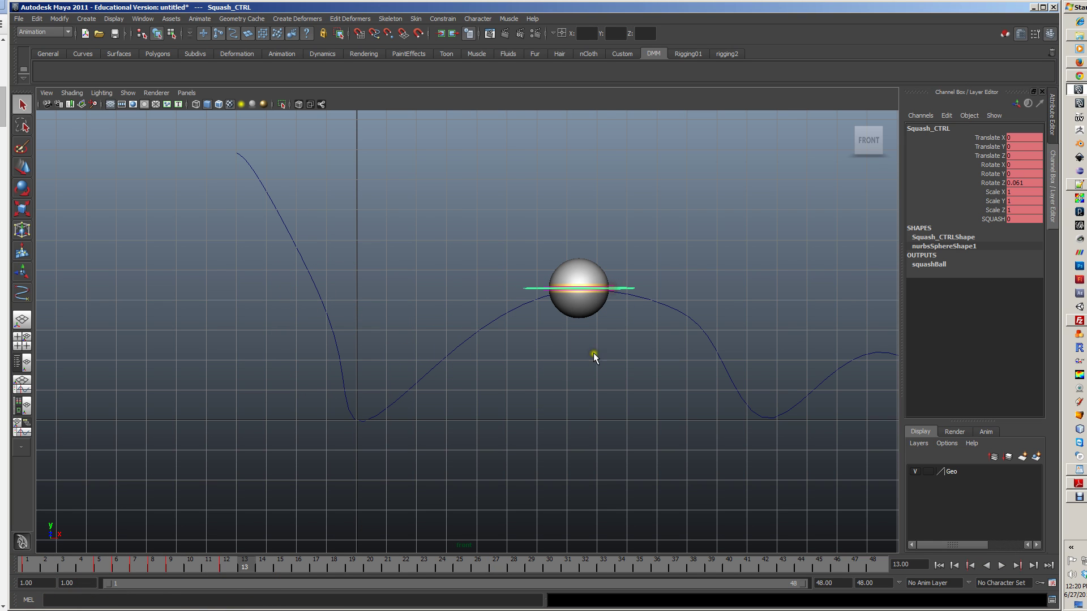
alt+middle_drag(500, 332, 416, 340)
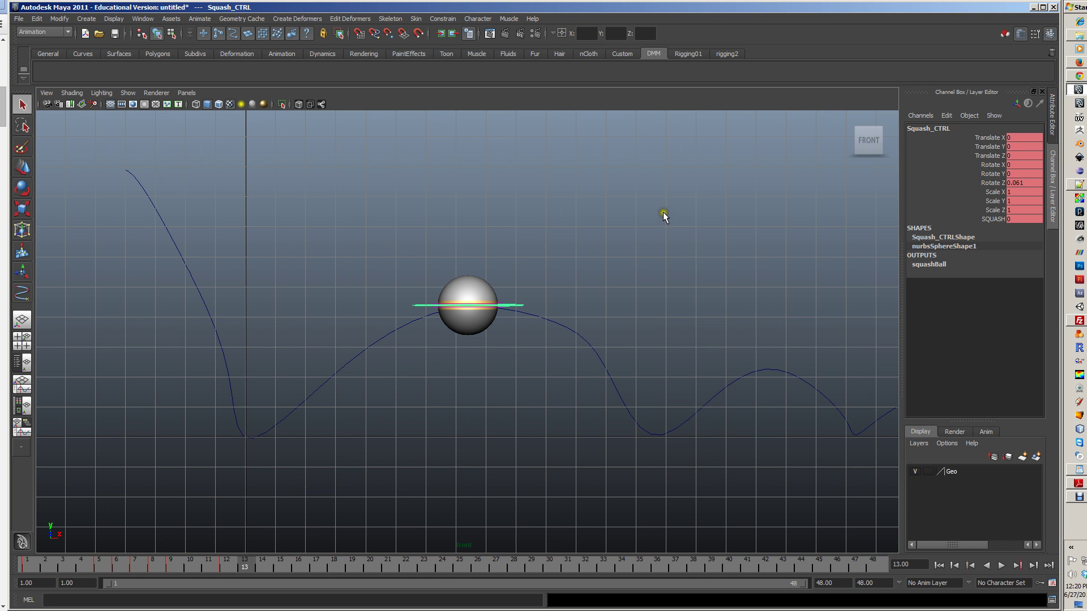
key(space)
key(space)
alt+middle_drag(514, 277, 424, 272)
alt+right_drag(424, 273, 450, 290)
alt+drag(450, 290, 443, 300)
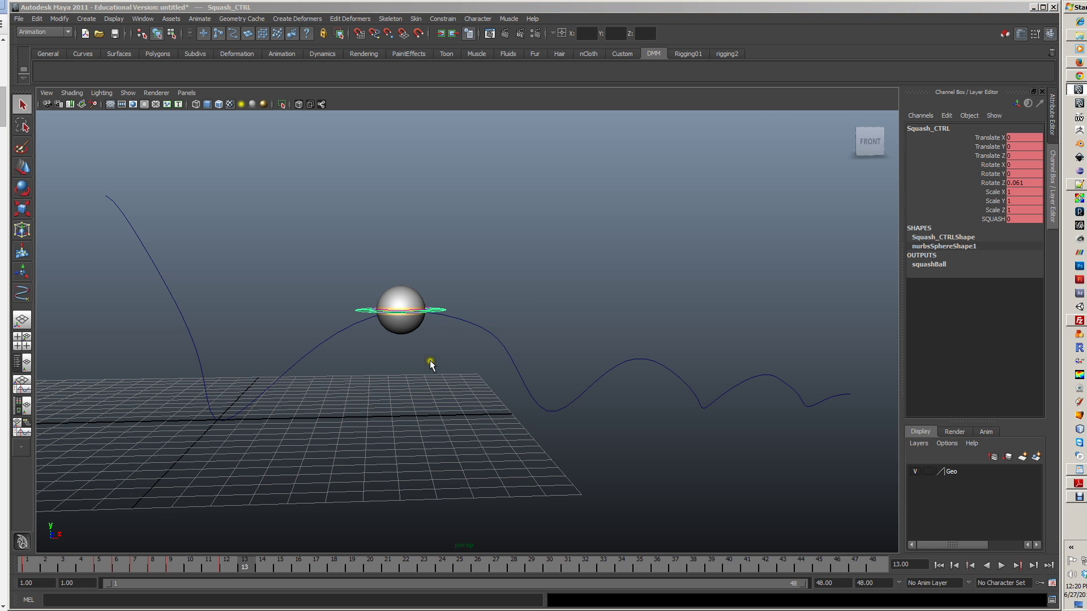
key(space)
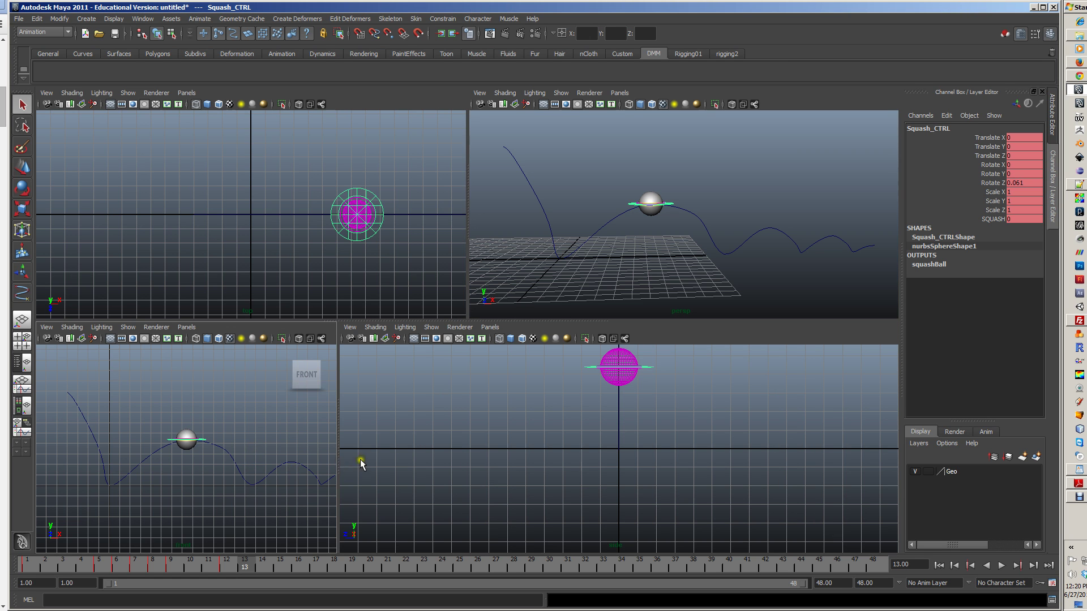
key(space)
key(w)
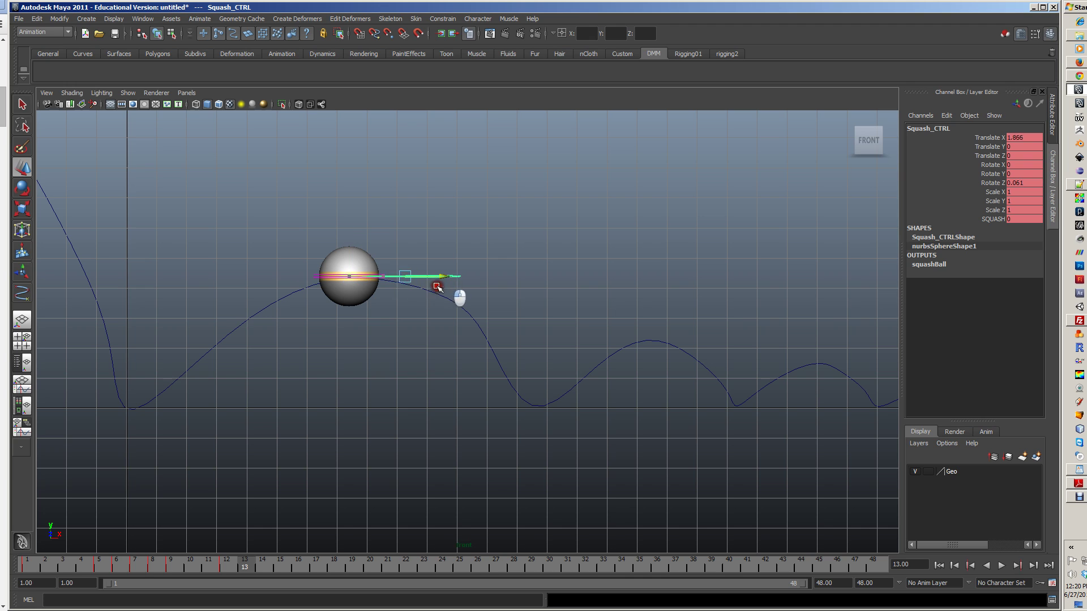
key(q)
click(319, 277)
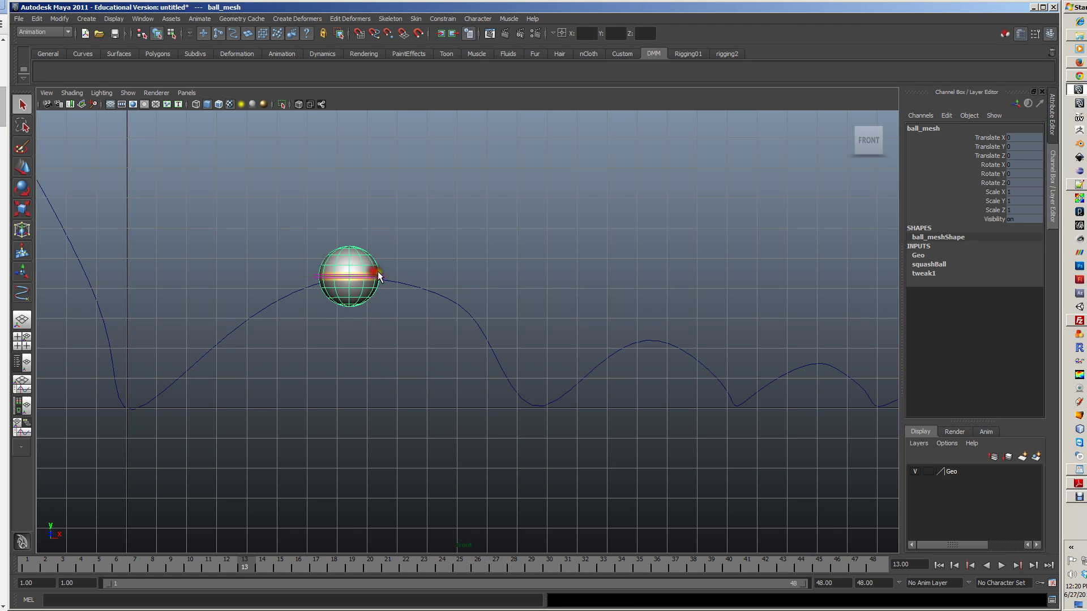
click(382, 273)
key(w)
click(381, 272)
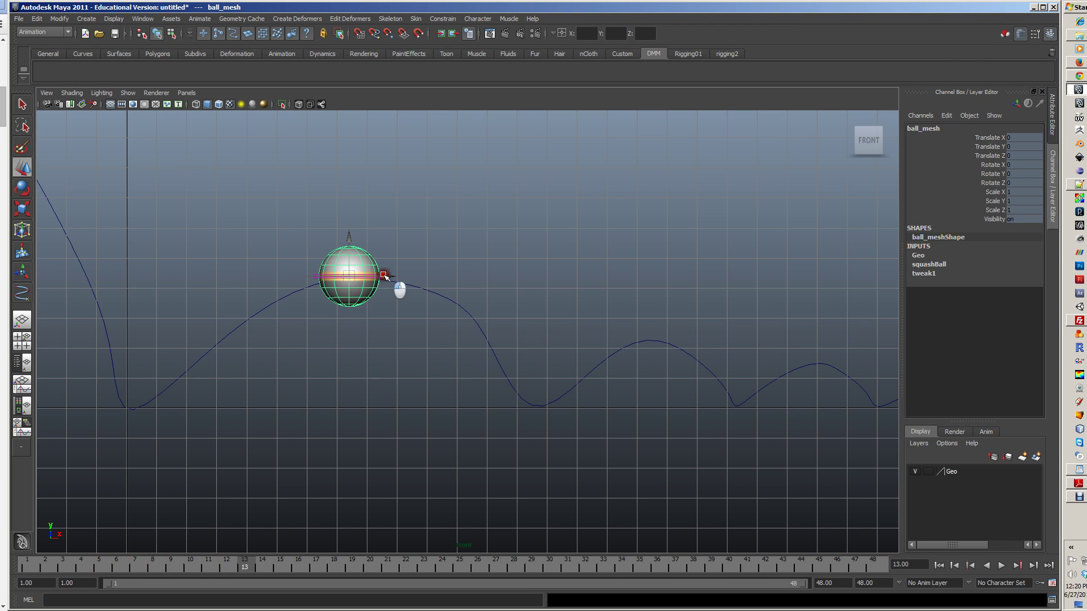
click(383, 275)
- Move Main_CTRL down the path's second descent at frame 13, to about Translate X 11.946 and Translate Y 0.94
key(q)
click(395, 277)
click(408, 281)
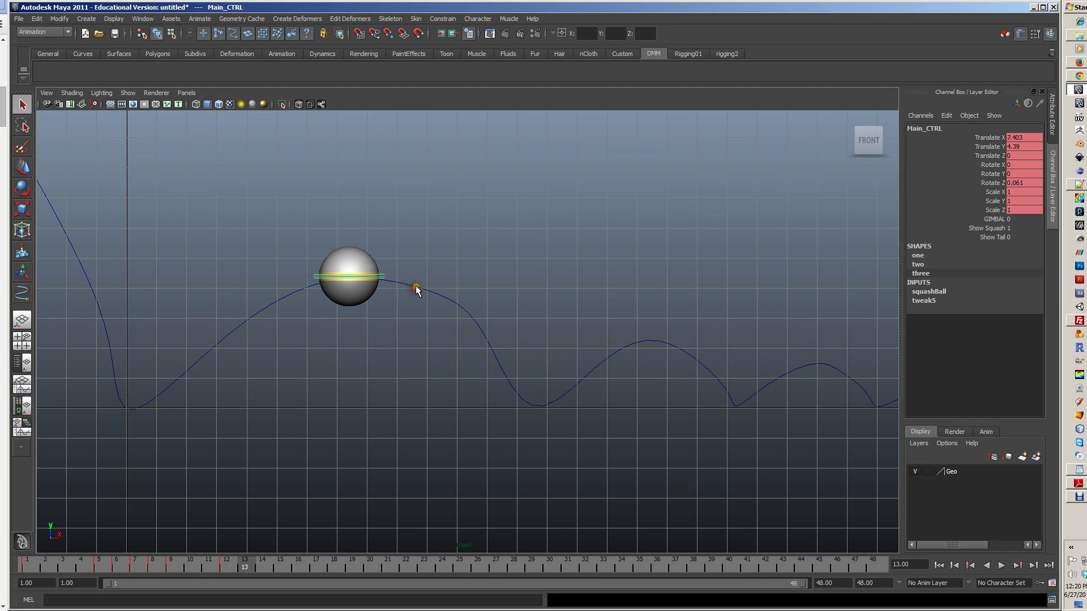
key(w)
drag(388, 285, 480, 284)
drag(444, 233, 471, 338)
drag(485, 376, 527, 384)
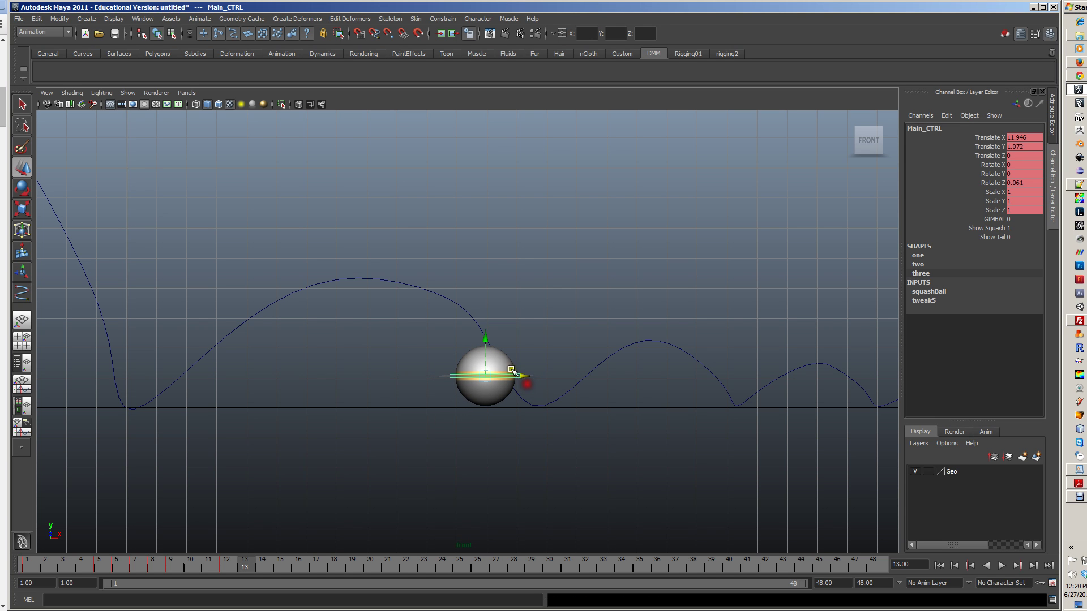
drag(485, 338, 485, 342)
- Set the SQUASH attribute of Squash_CTRL to -0.5 at frame 13 to flatten the ball for the second contact
key(space)
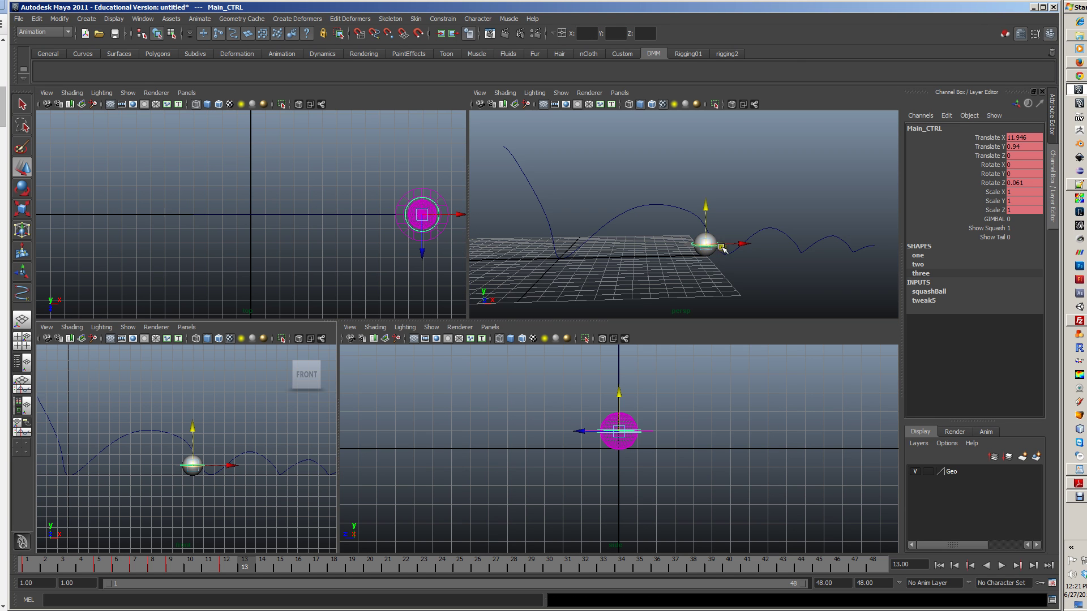
key(f)
mouse_move(693, 182)
alt+mouse_down()
mouse_move(682, 168)
mouse_move(686, 185)
alt+mouse_up()
click(760, 247)
alt+drag(760, 247, 762, 235)
click(996, 219)
middle_drag(758, 218, 754, 217)
alt+drag(695, 227, 708, 237)
key(q)
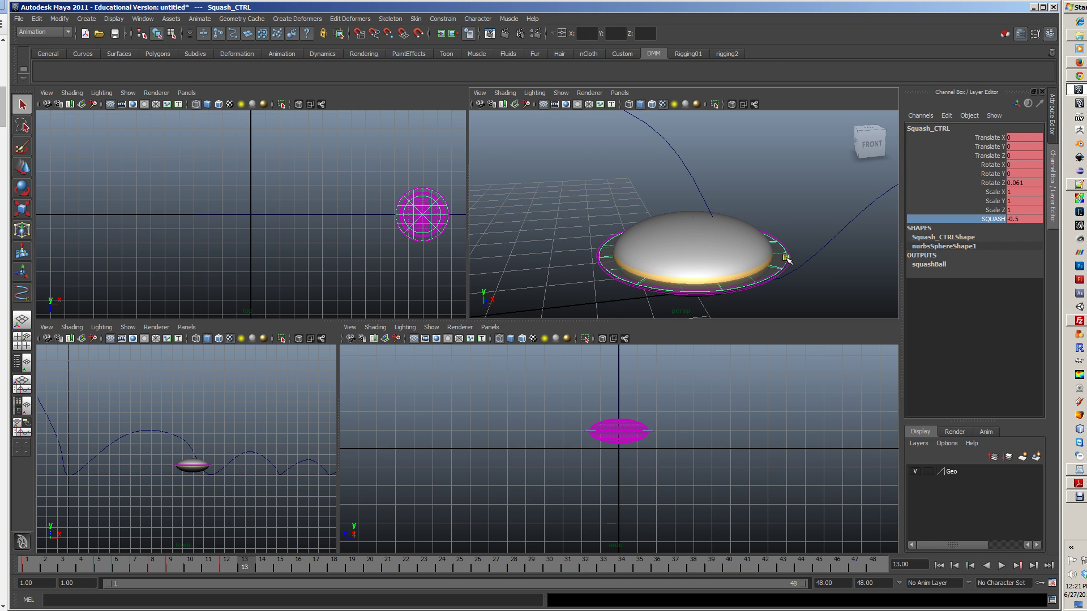
- Lower Main_CTRL to about Translate Y 0.673 so the flattened ball rests on the ground
click(788, 260)
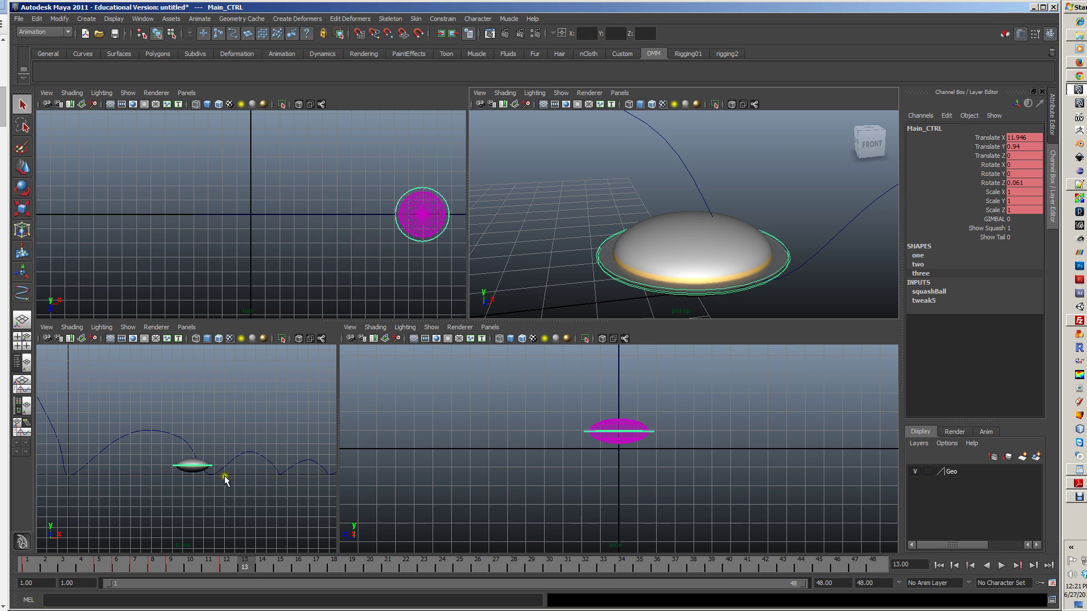
alt+right_drag(224, 478, 238, 484)
alt+middle_drag(238, 484, 208, 439)
alt+right_drag(209, 439, 356, 433)
key(w)
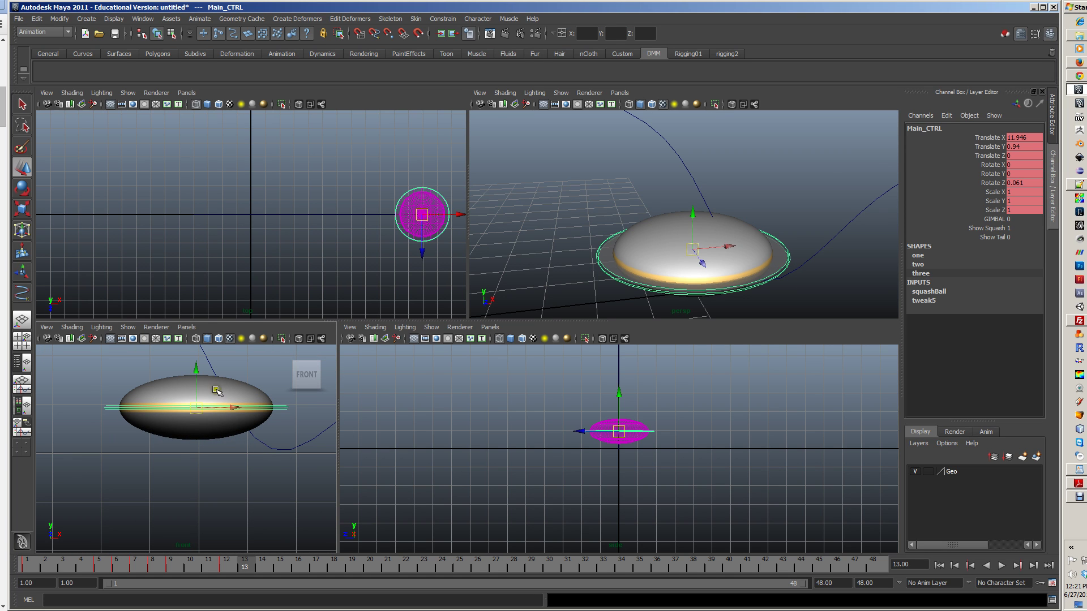
drag(195, 371, 198, 384)
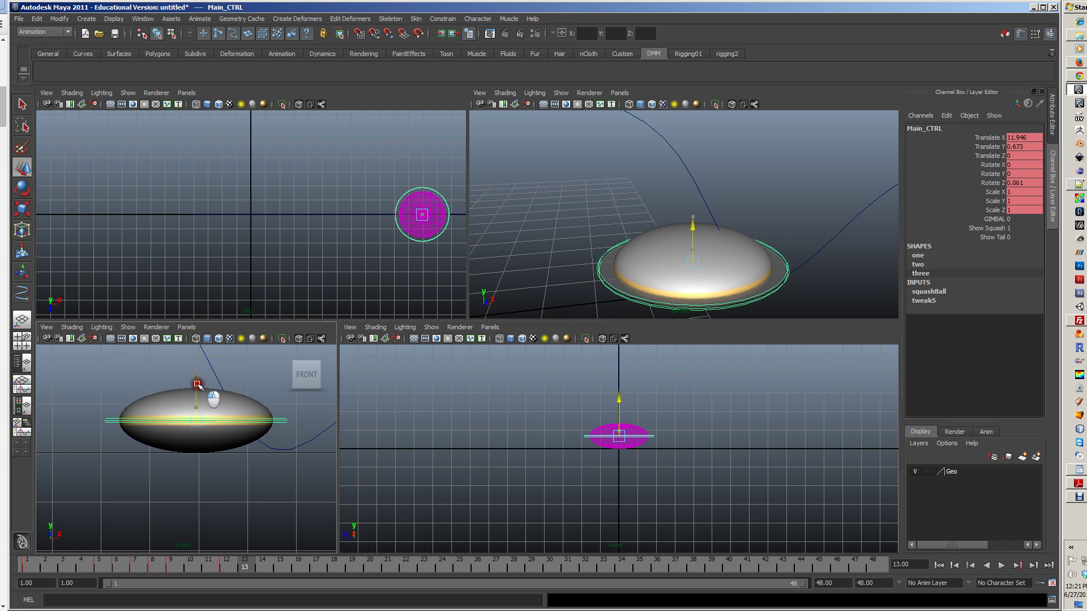
- Select Squash_CTRL together with Main_CTRL and set a keyframe on both at frame 13
alt+drag(832, 266, 706, 231)
key(q)
click(715, 261)
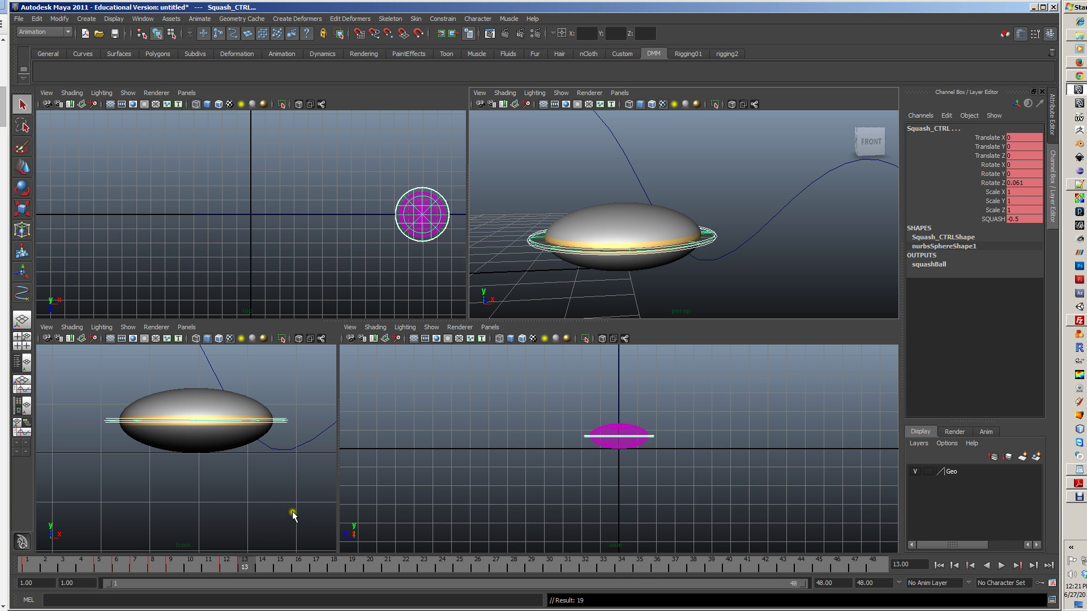
- Move the second contact's keyframe on both controls from frame 13 to frame 17
key(space)
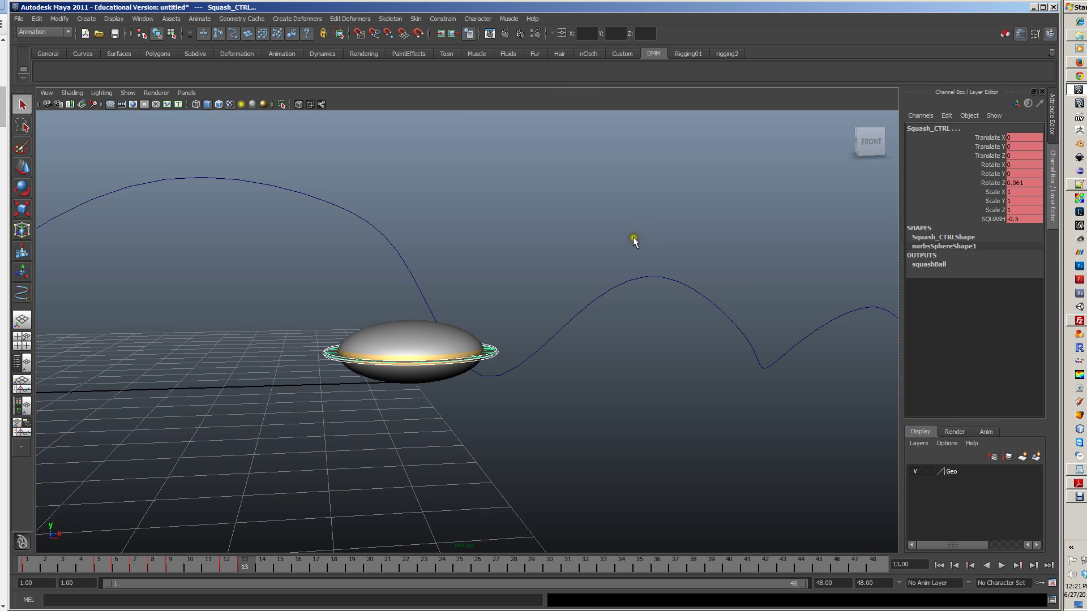
alt+drag(494, 321, 584, 392)
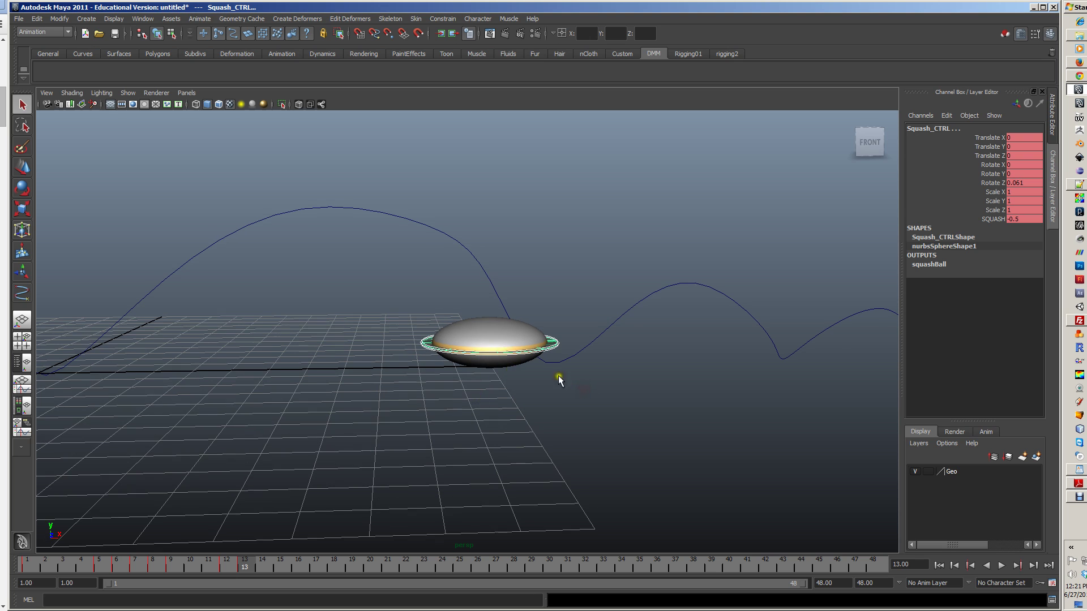
alt+drag(512, 383, 422, 383)
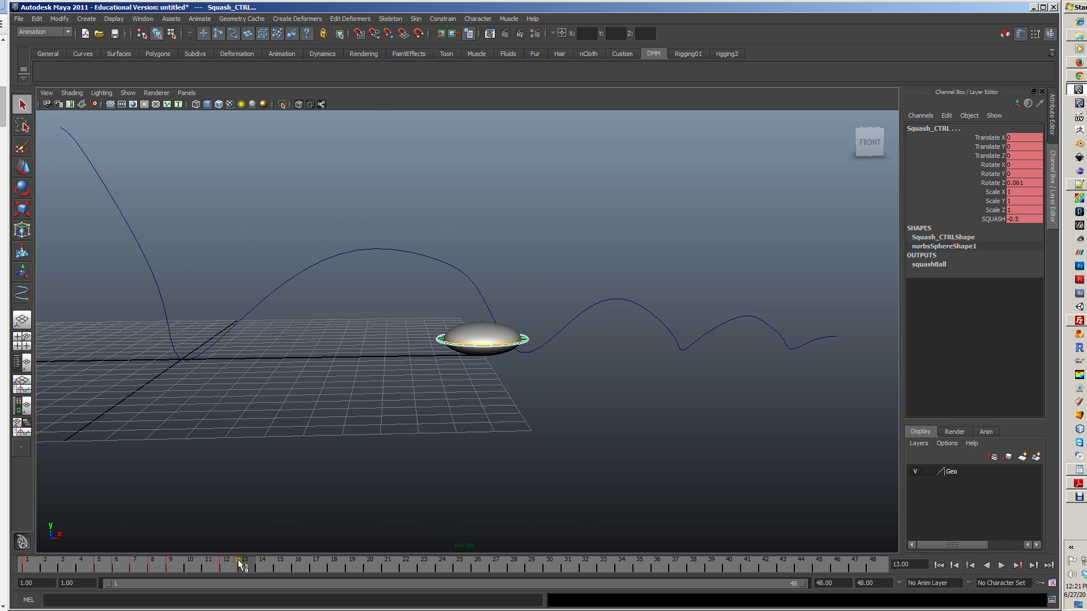
mouse_move(248, 568)
mouse_down()
mouse_move(229, 570)
mouse_move(247, 569)
mouse_move(233, 567)
mouse_move(240, 560)
mouse_up()
click(542, 370)
click(529, 339)
click(526, 339)
click(530, 342)
shift+drag(263, 566, 320, 570)
click(378, 569)
click(315, 565)
- Scrub from frame 13 to frame 17 to check the timing of the second fall
key(alt+v)
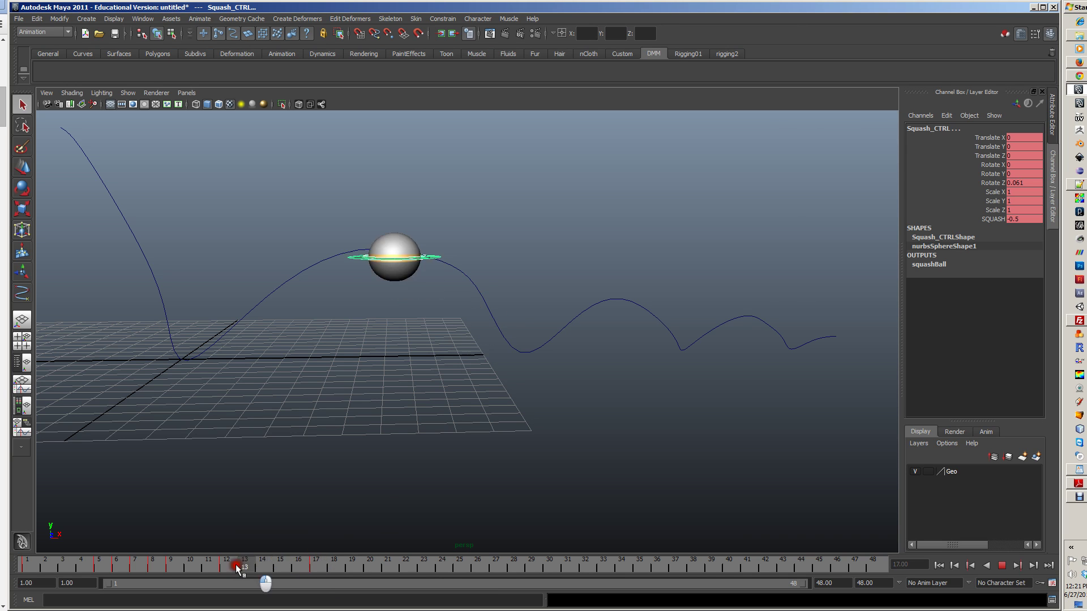
mouse_move(271, 580)
mouse_down()
mouse_move(323, 583)
mouse_move(142, 597)
mouse_move(232, 574)
mouse_move(162, 582)
mouse_move(328, 589)
mouse_move(256, 592)
mouse_move(316, 591)
mouse_up()
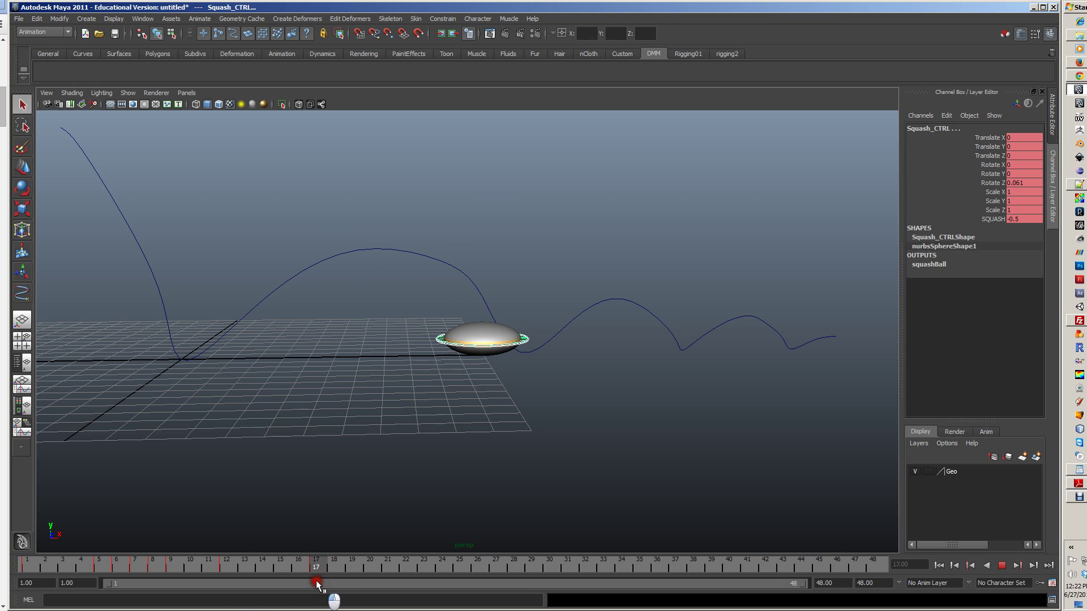
click(532, 371)
mouse_move(306, 567)
mouse_down()
mouse_move(118, 591)
mouse_move(145, 598)
mouse_move(304, 566)
mouse_move(323, 574)
mouse_up()
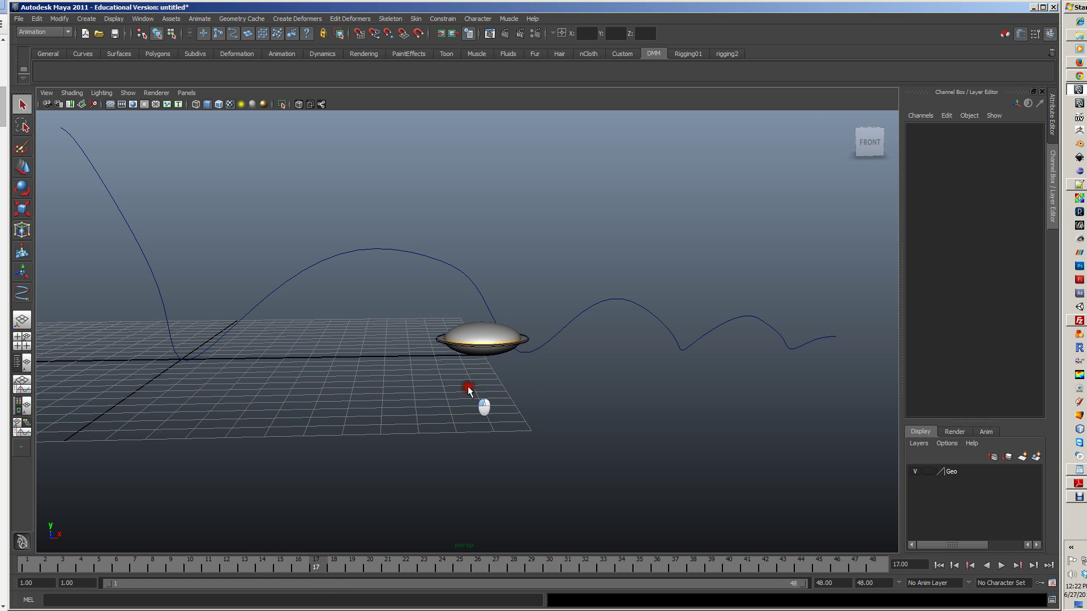
- At frame 16, select Main_CTRL and Squash_CTRL together and tilt both to about Rotate Z 27.177
alt+drag(467, 386, 470, 379)
key(space)
scroll(241, 450, down, 5)
key(space)
alt+middle_drag(291, 446, 318, 448)
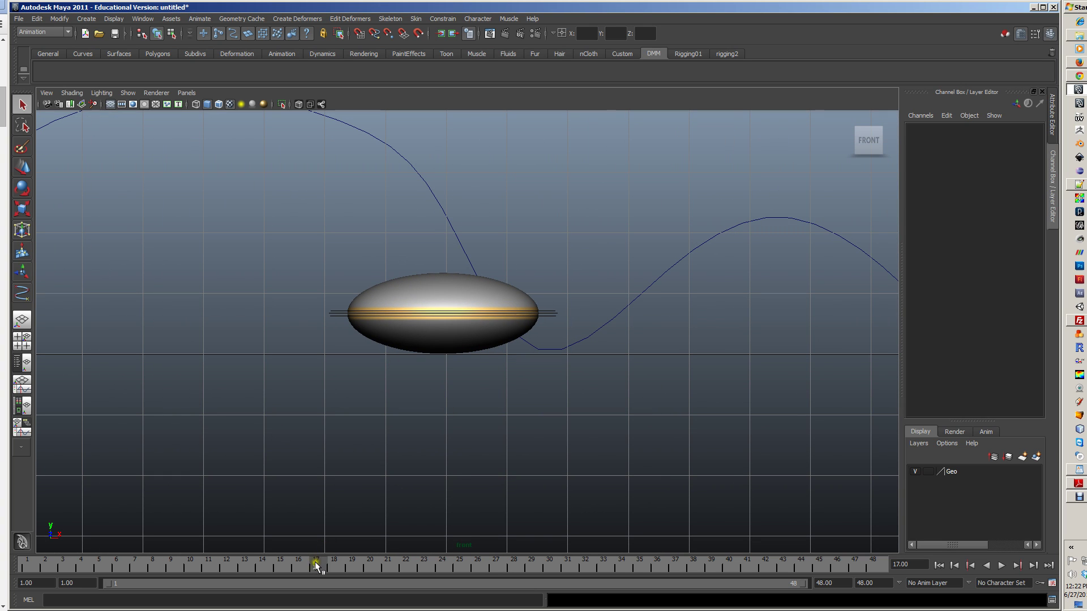
click(554, 314)
click(307, 564)
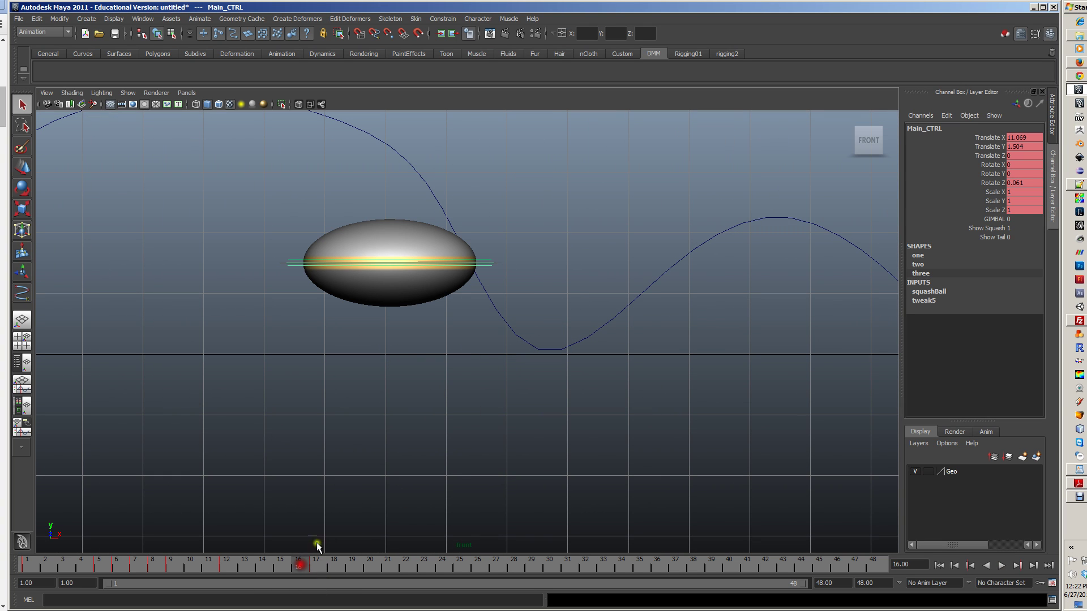
key(w)
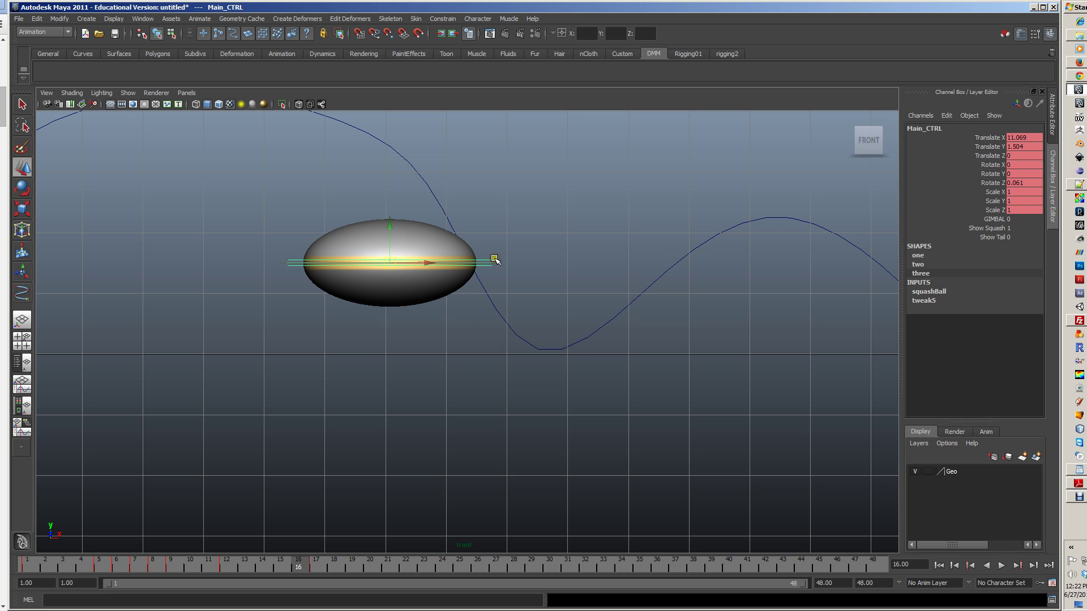
key(space)
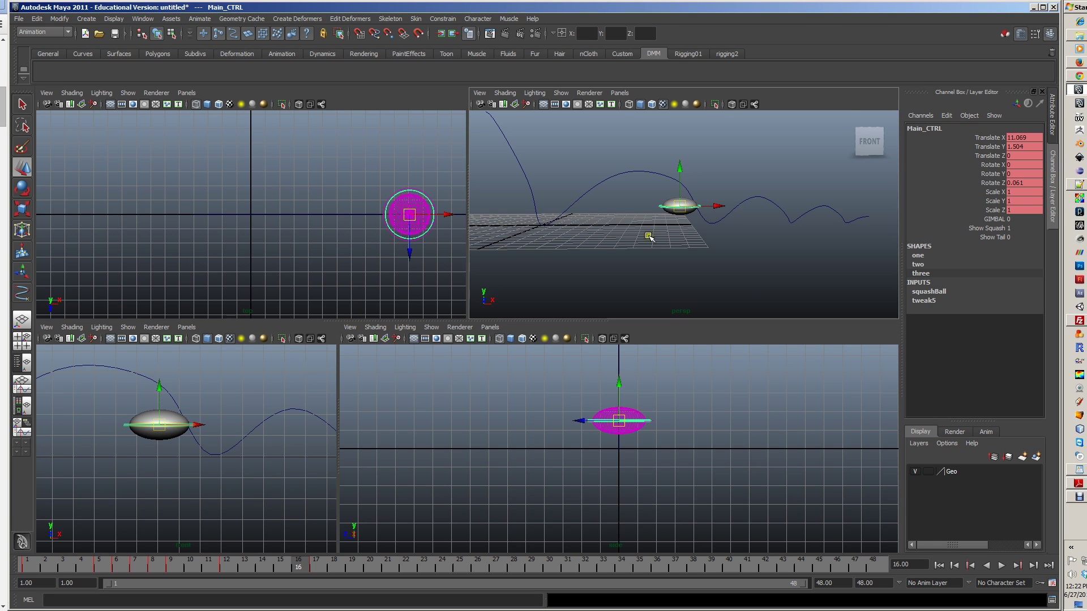
key(space)
alt+drag(512, 317, 613, 266)
shift+click(546, 343)
key(e)
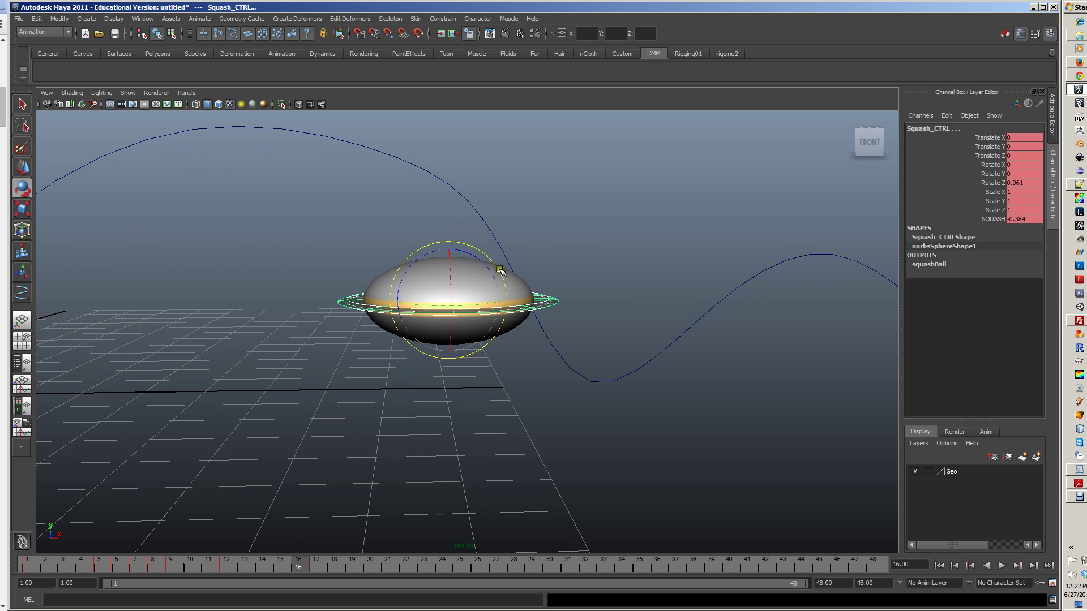
drag(470, 256, 540, 254)
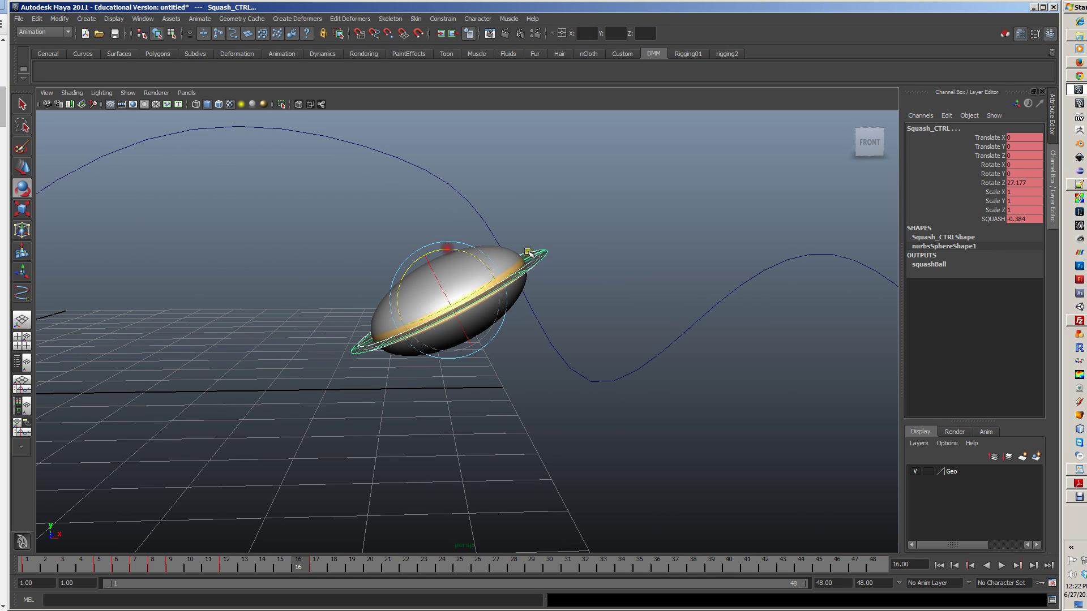
- Stretch the tilted ball by raising SQUASH on Squash_CTRL, and set a keyframe on both controls at frame 16
click(542, 254)
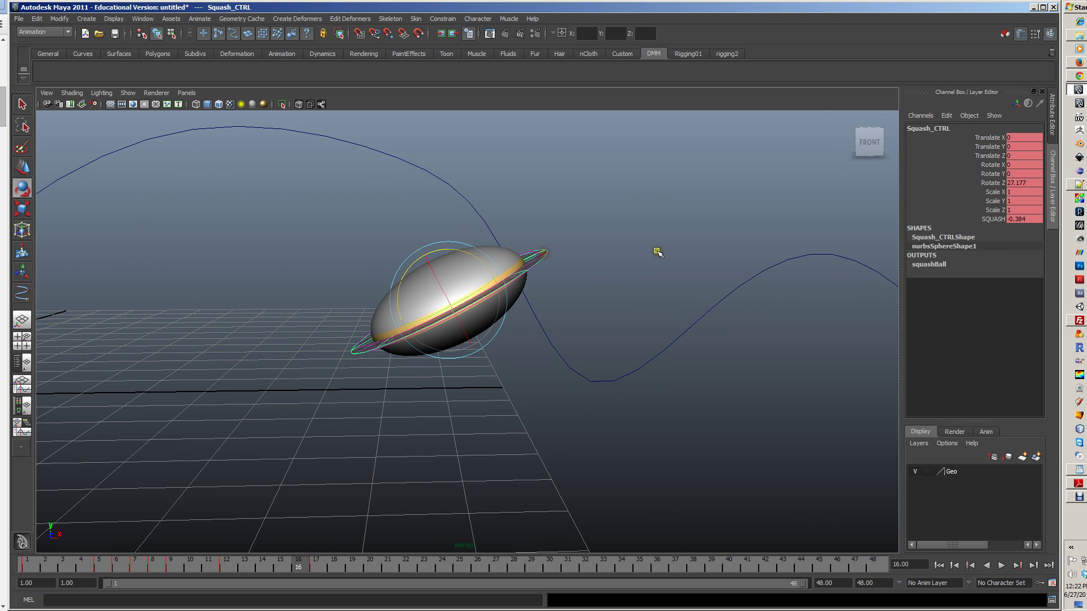
click(986, 220)
middle_drag(708, 223, 713, 224)
alt+drag(539, 286, 520, 274)
click(474, 269)
key(s)
- At frame 15, set SQUASH on Squash_CTRL to 0 and select it again together with Main_CTRL
mouse_move(300, 567)
mouse_down()
mouse_move(259, 570)
mouse_move(327, 563)
mouse_move(189, 568)
mouse_move(280, 568)
mouse_up()
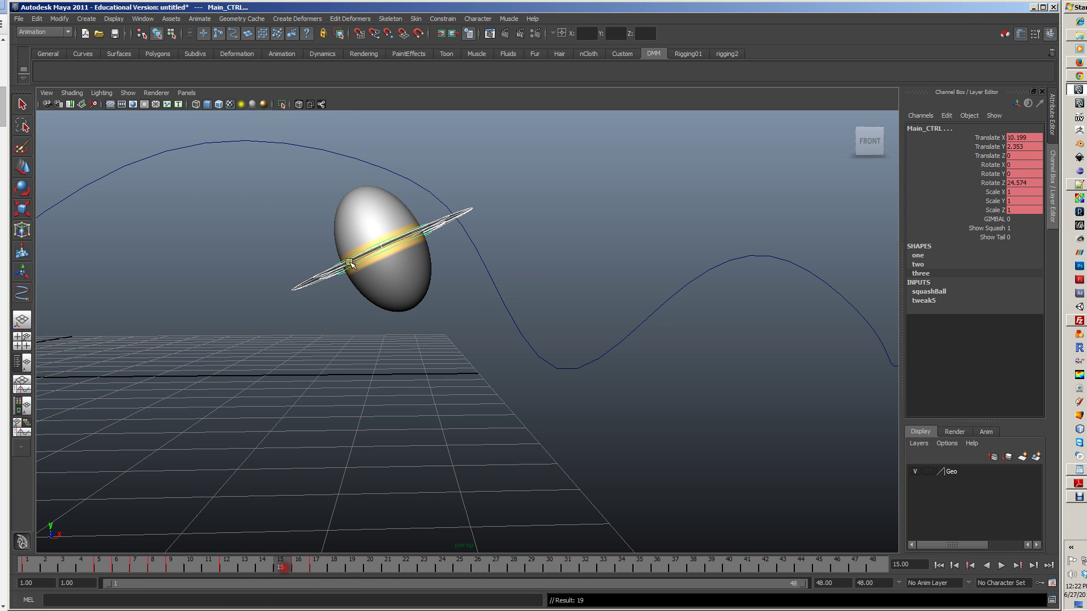
click(429, 221)
click(437, 221)
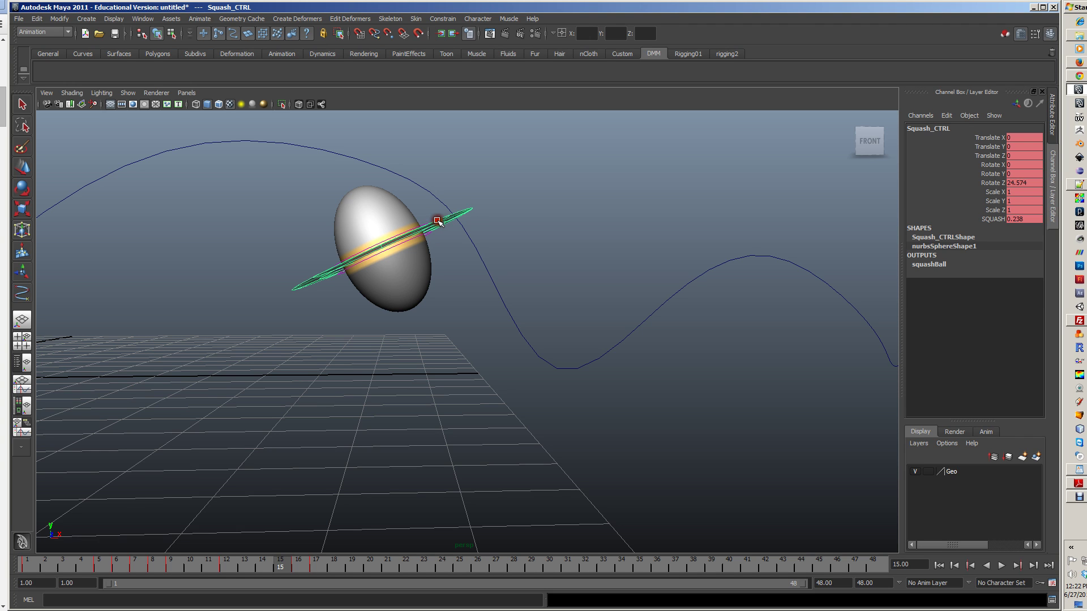
click(1017, 220)
text(0)
key(Return)
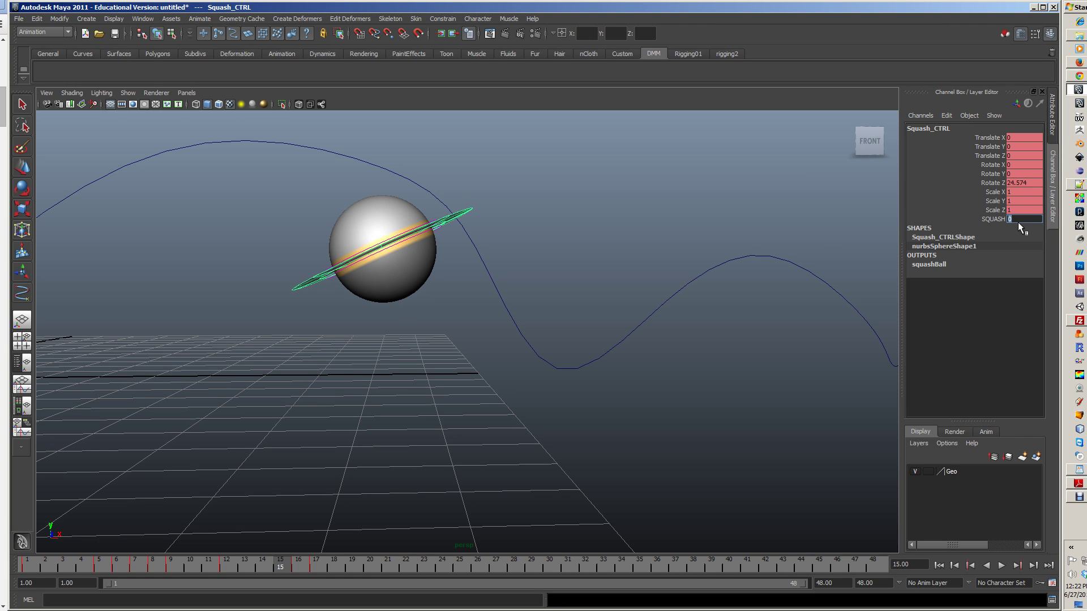
click(430, 219)
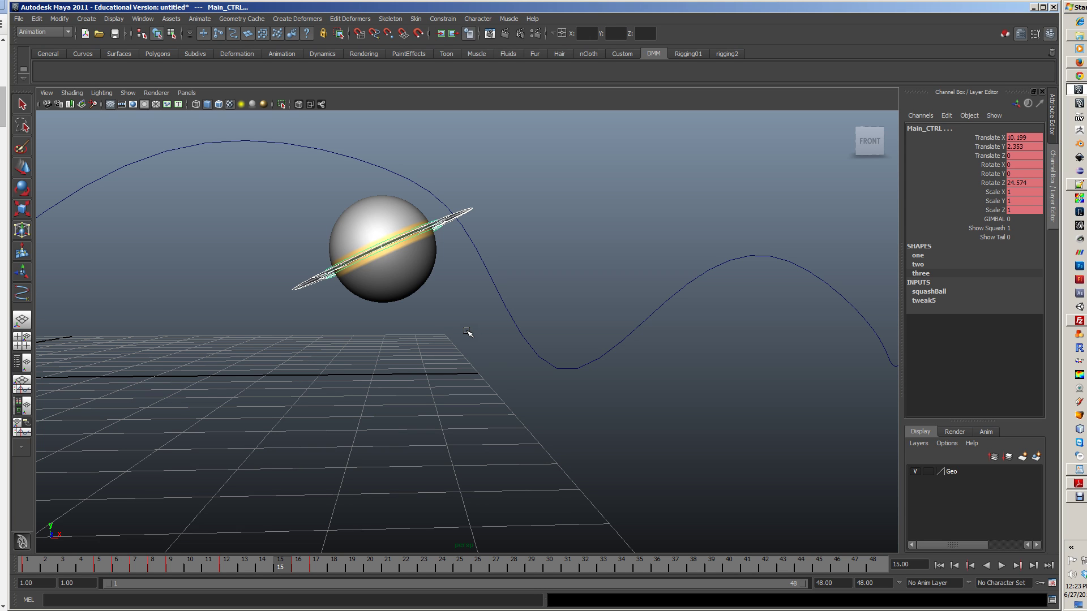
- Scrub back to frame 12, rewind to frame 1 and play the animation to review the ball's first two bounces
drag(264, 565, 225, 581)
scroll(491, 408, down, 8)
alt+drag(535, 419, 572, 420)
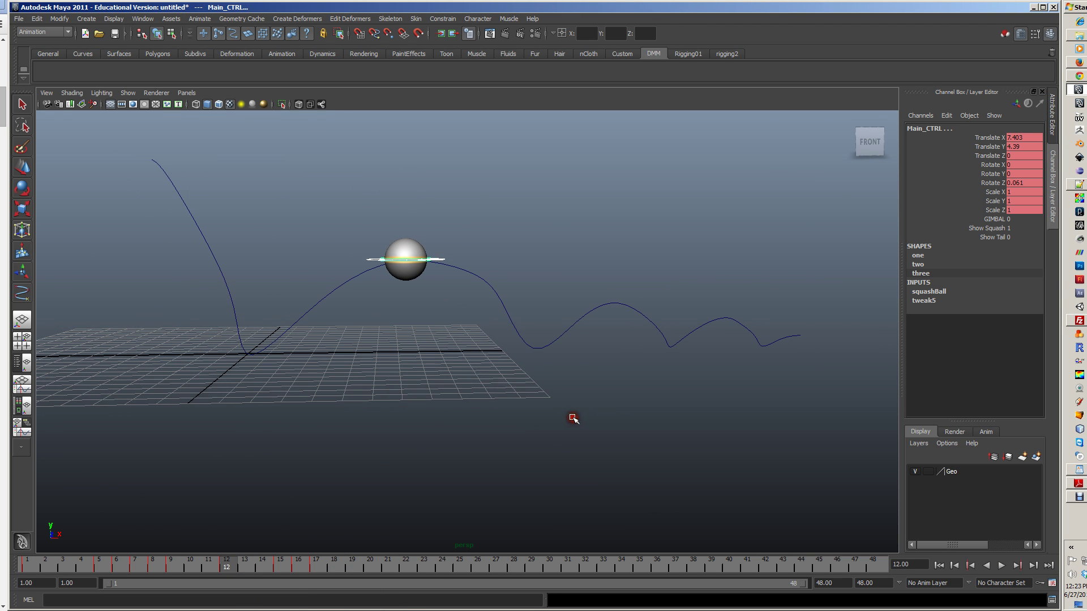
click(636, 431)
click(937, 564)
alt+drag(516, 312, 571, 342)
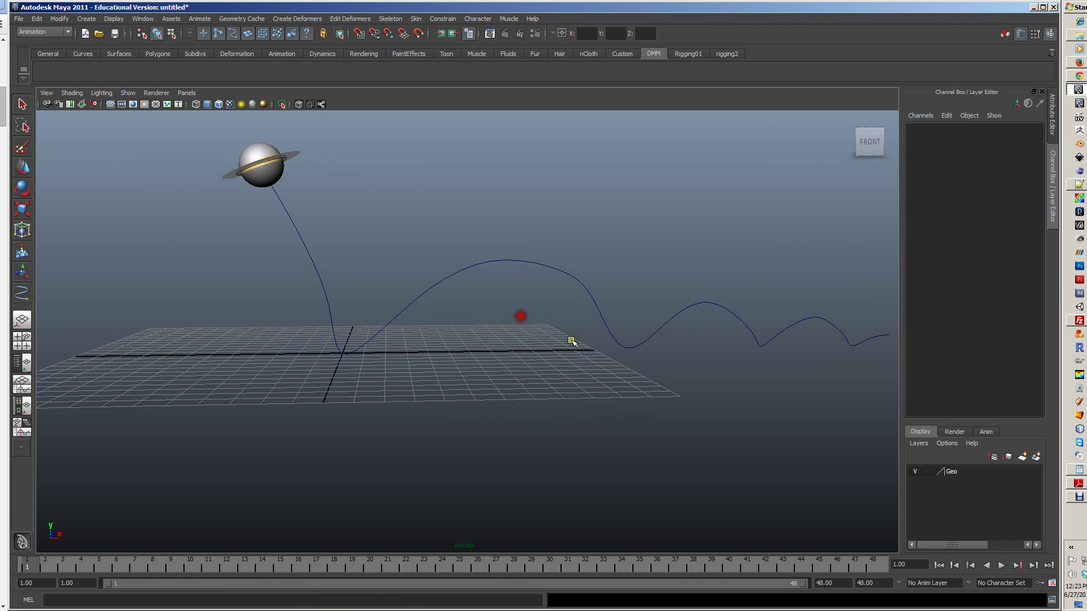
click(999, 565)
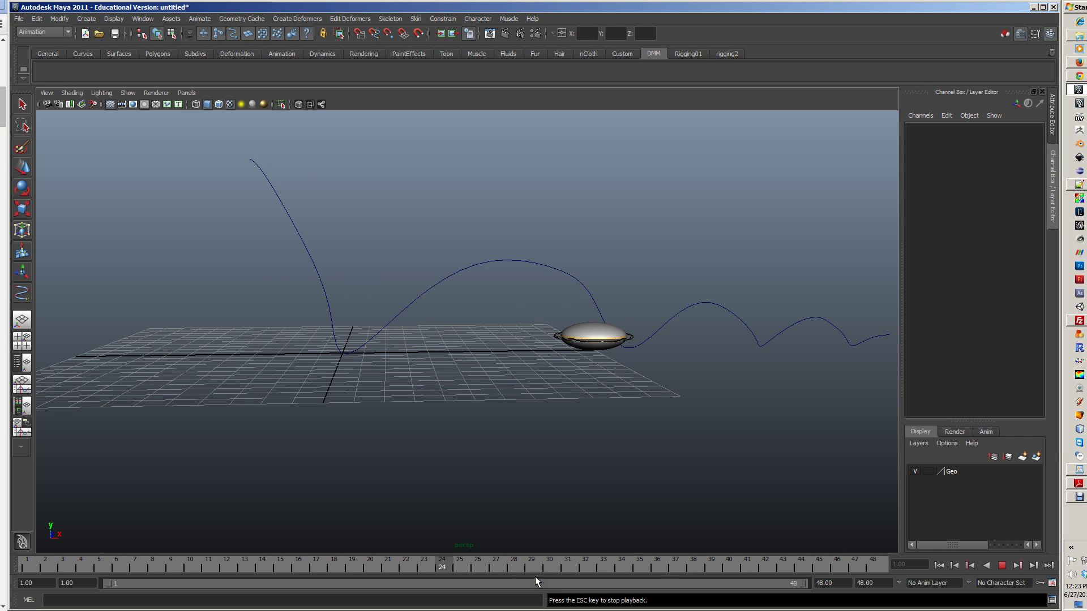
drag(169, 562, 346, 605)
click(1, 408)
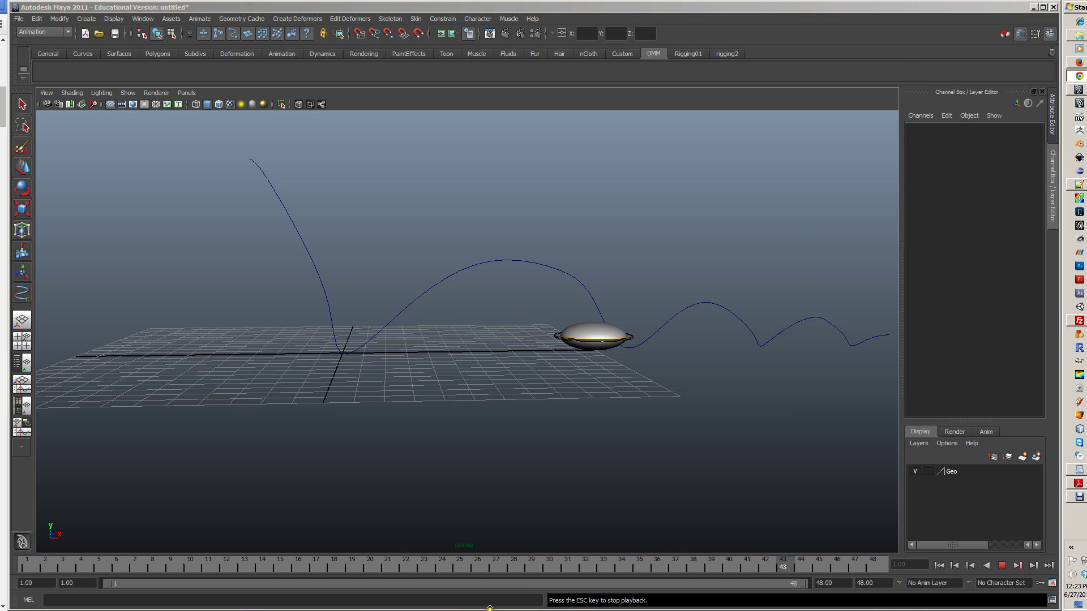
click(1001, 565)
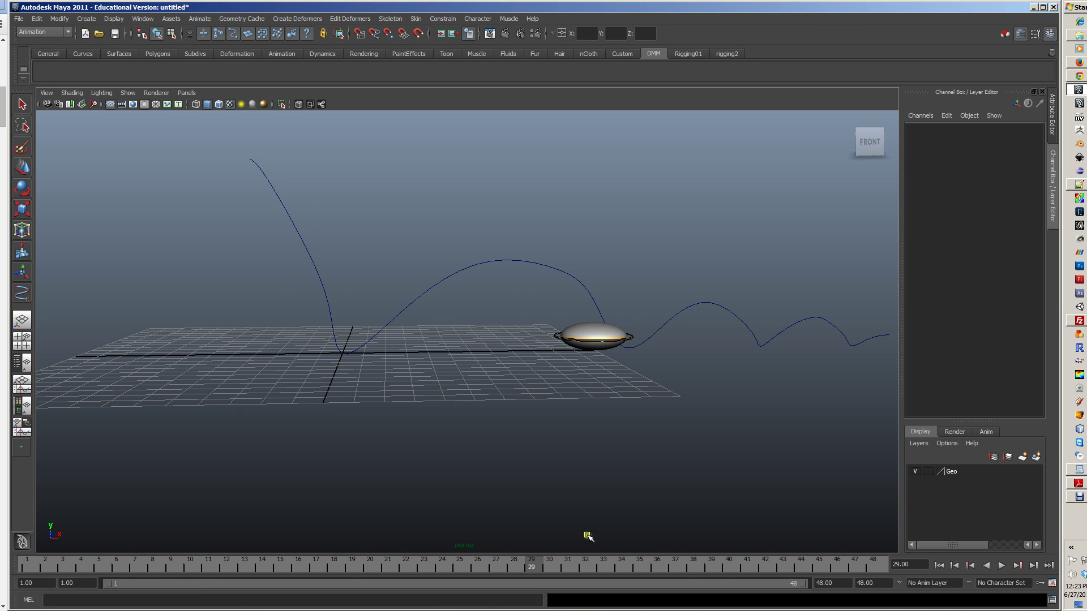